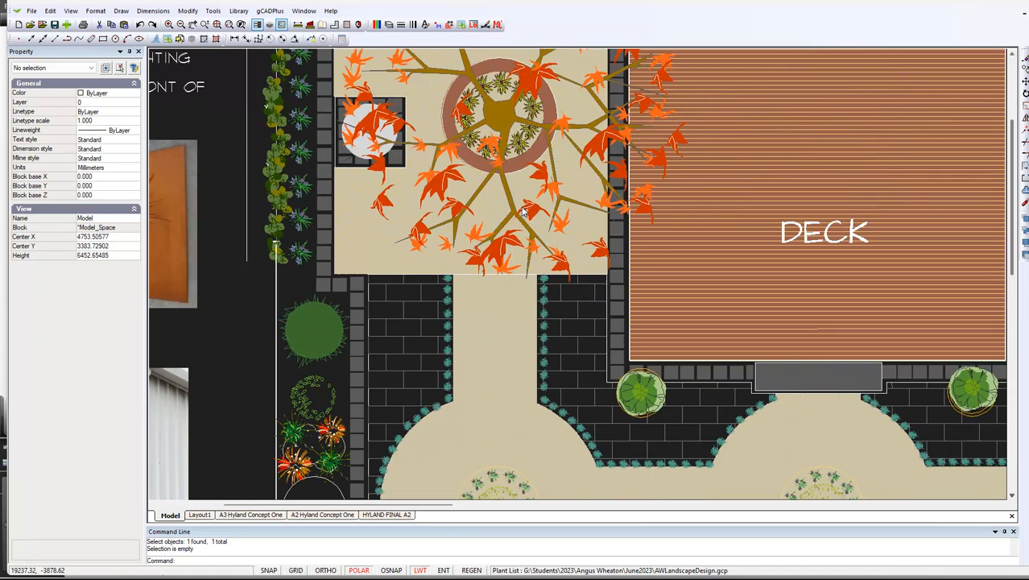
scroll(501, 284, "up", 3)
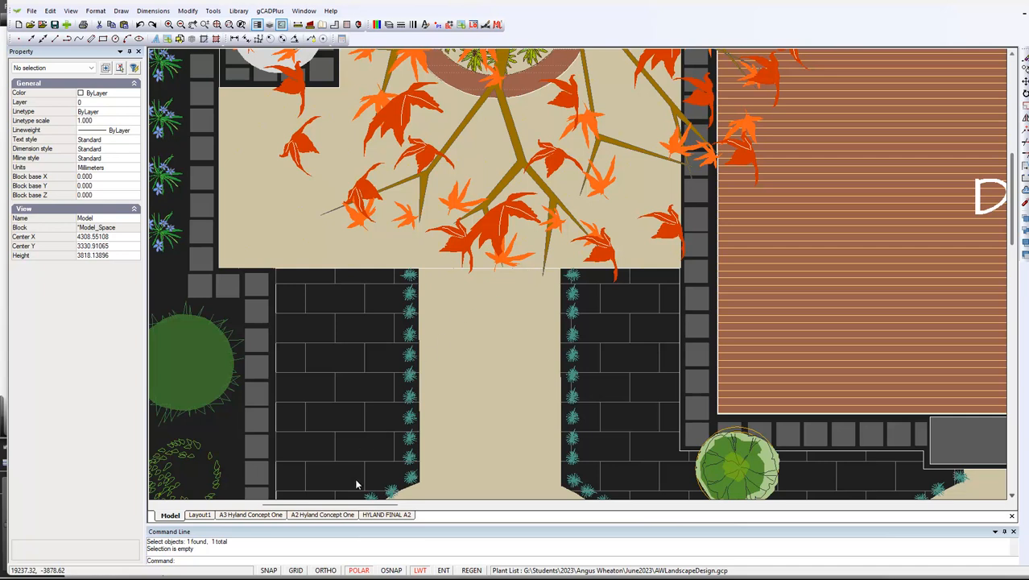
Inspect the line where the courtyard meets the garden path in the HYLAND FINAL A2 layout
left_click(395, 516)
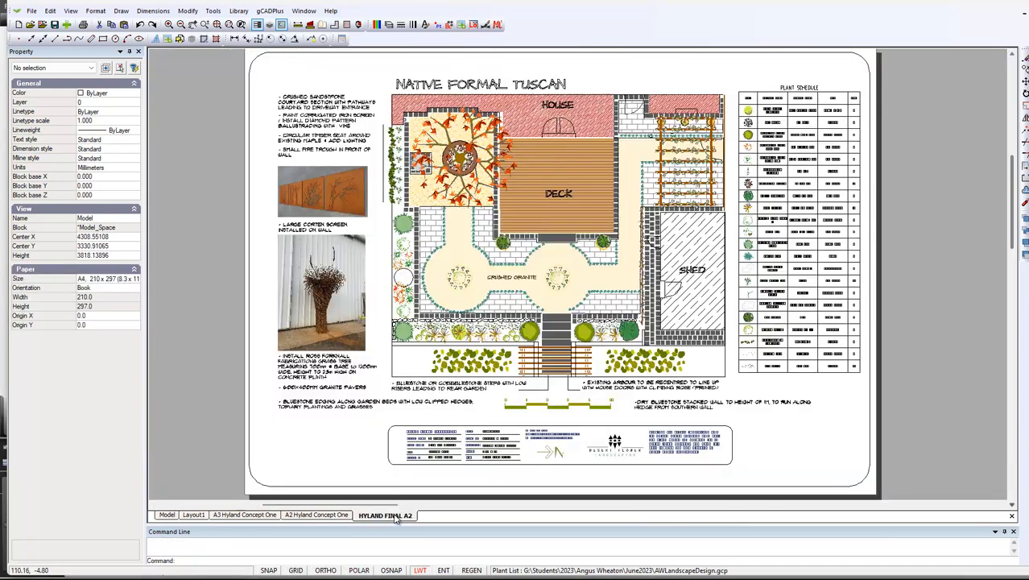
scroll(450, 211, "up", 5)
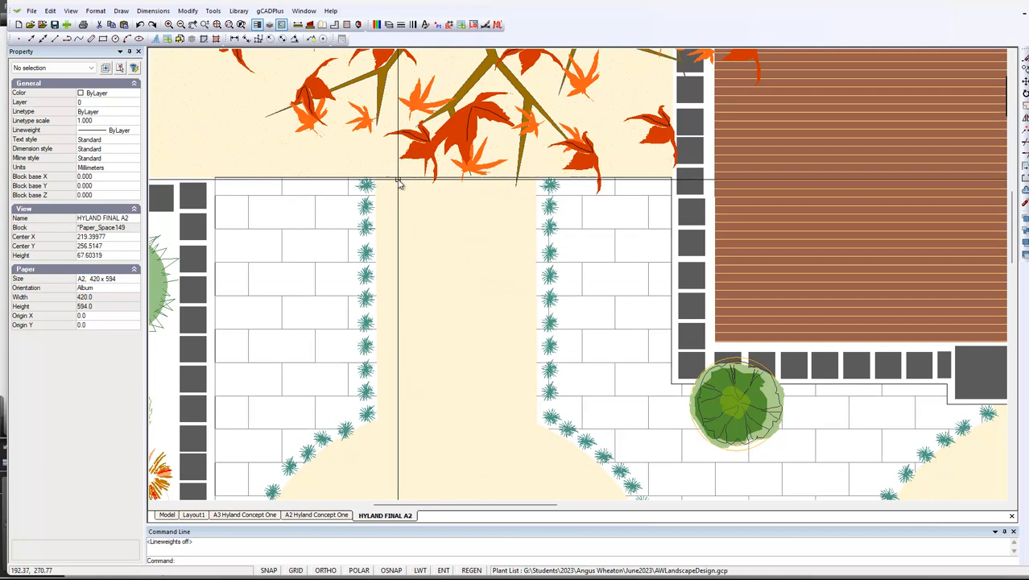
scroll(443, 199, "down", 2)
scroll(444, 200, "down", 1)
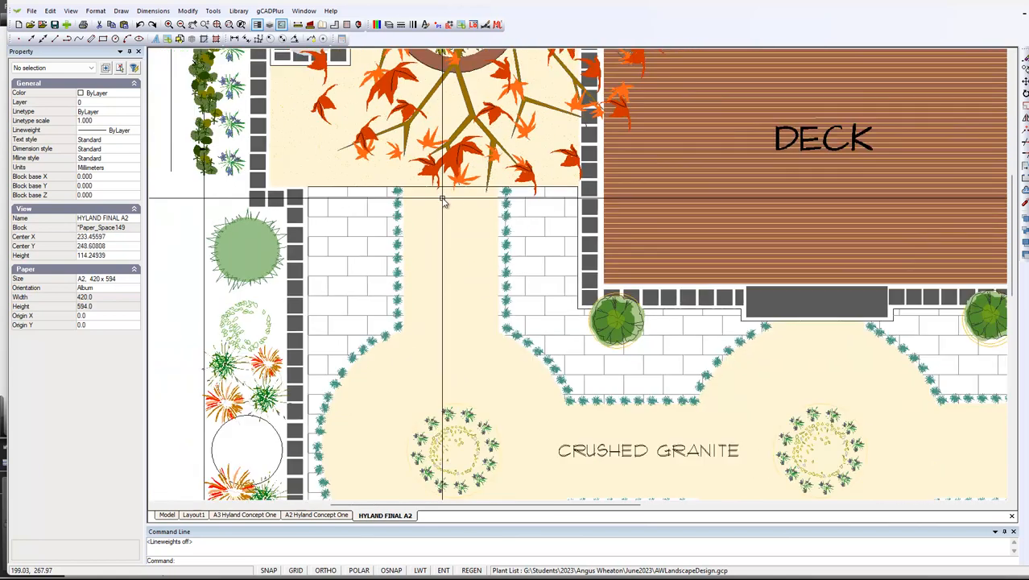
Return to model space and check the object properties of the courtyard's hatch and filled polyline
left_click(167, 515)
scroll(389, 344, "down", 1)
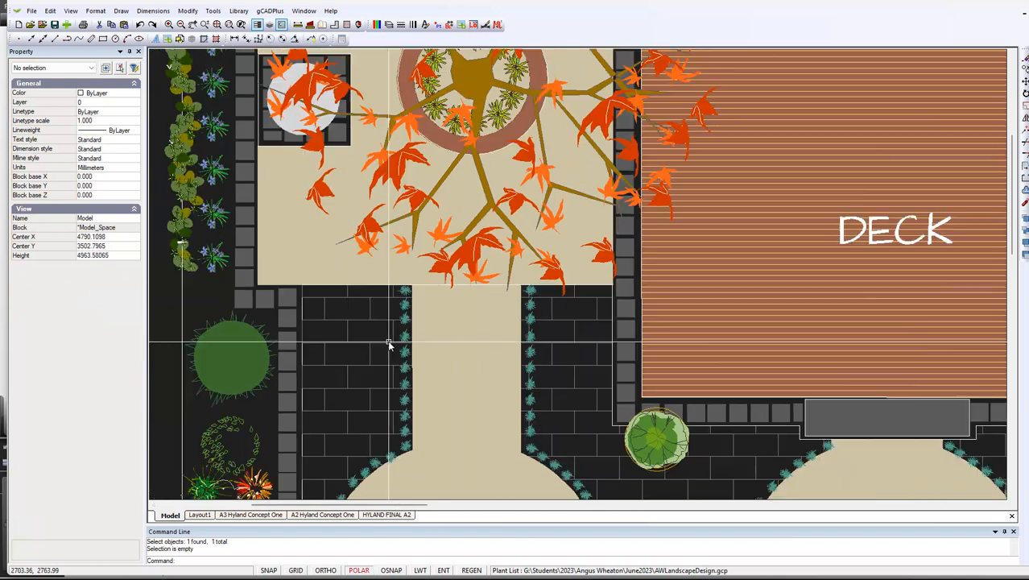
left_click(286, 273)
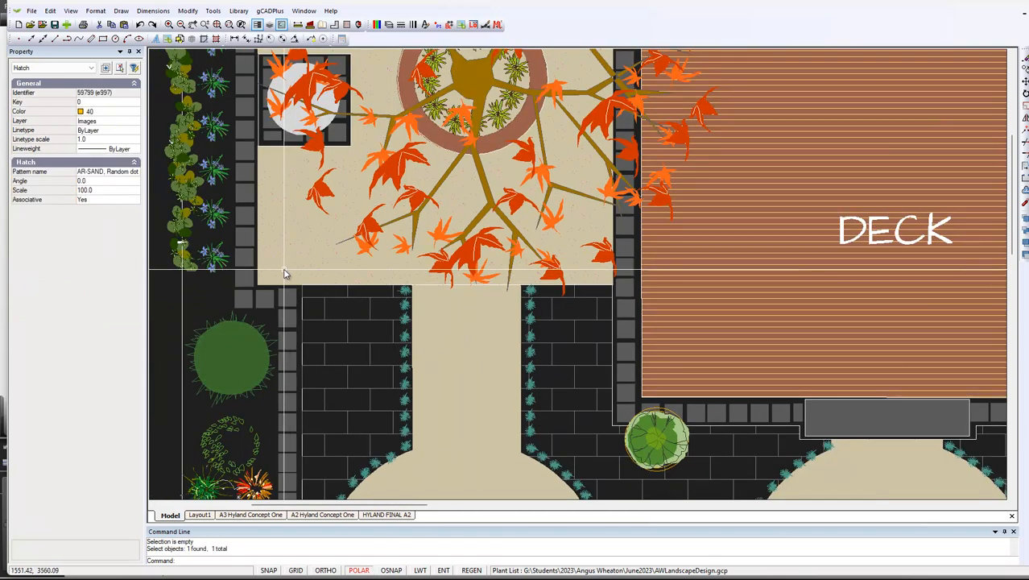
left_click(272, 279)
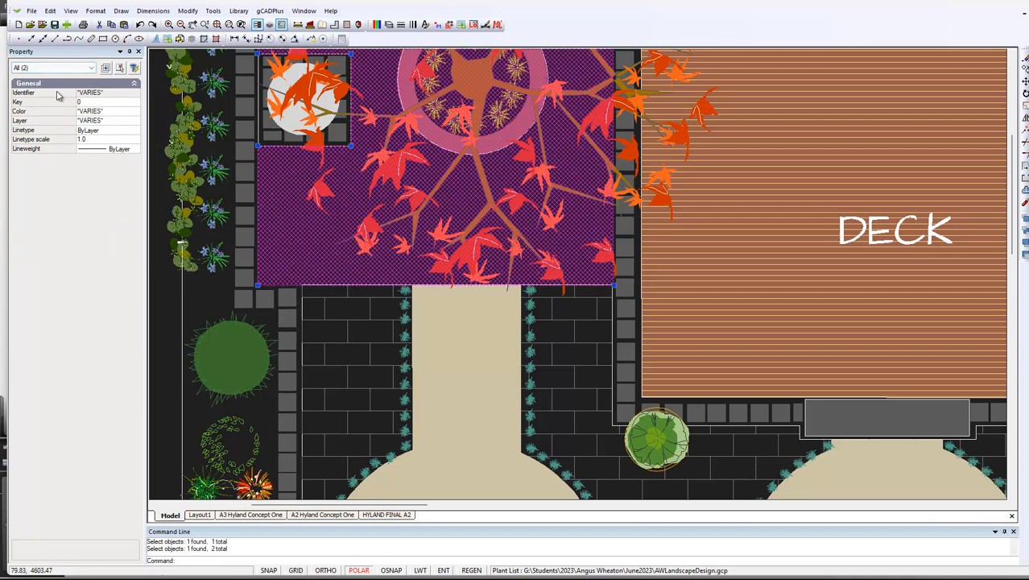
key("Escape")
left_click(272, 260)
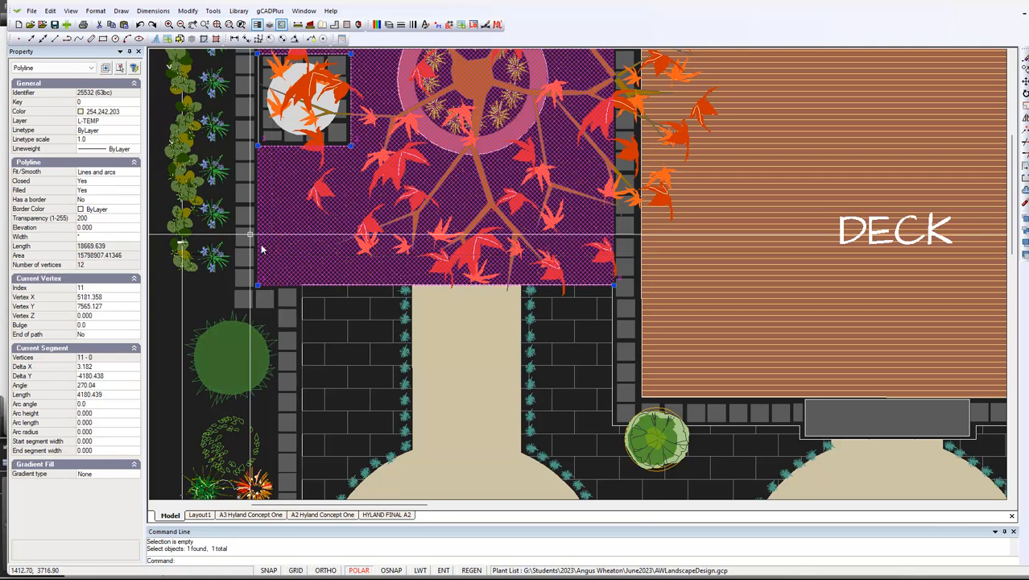
key("Escape")
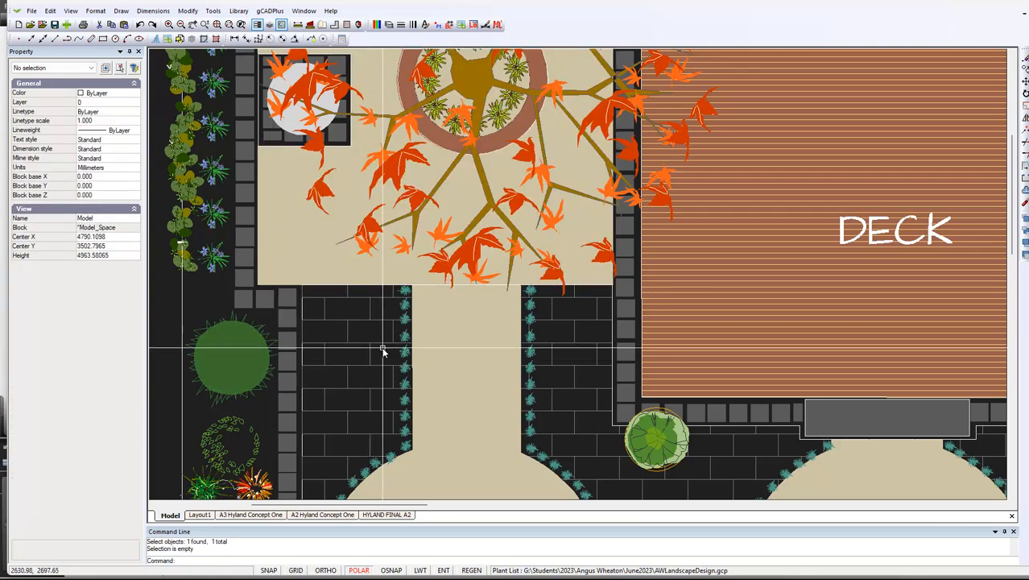
Check the layer of the filled polyline that forms the path below the courtyard
left_click(423, 355)
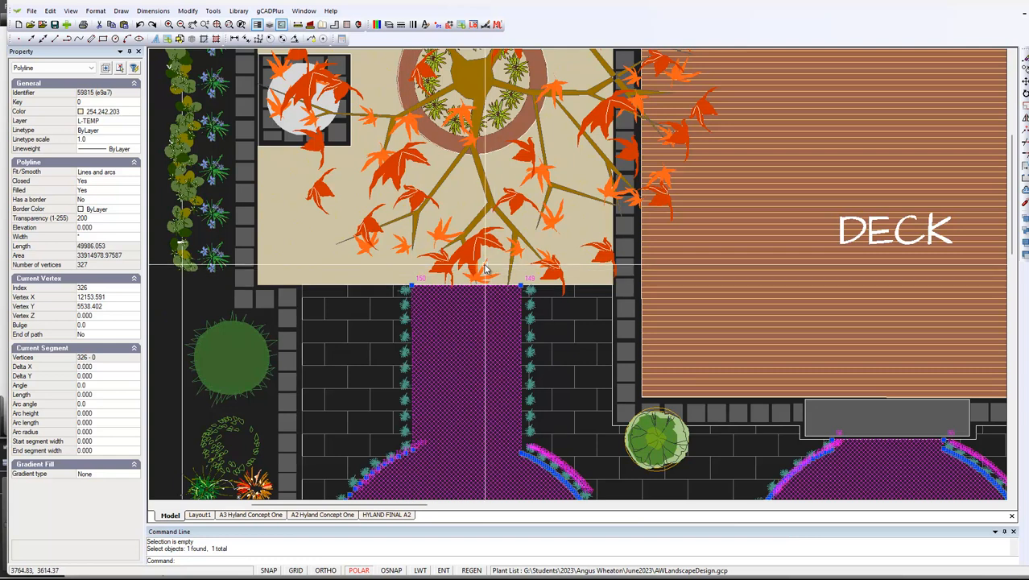
key("Delete")
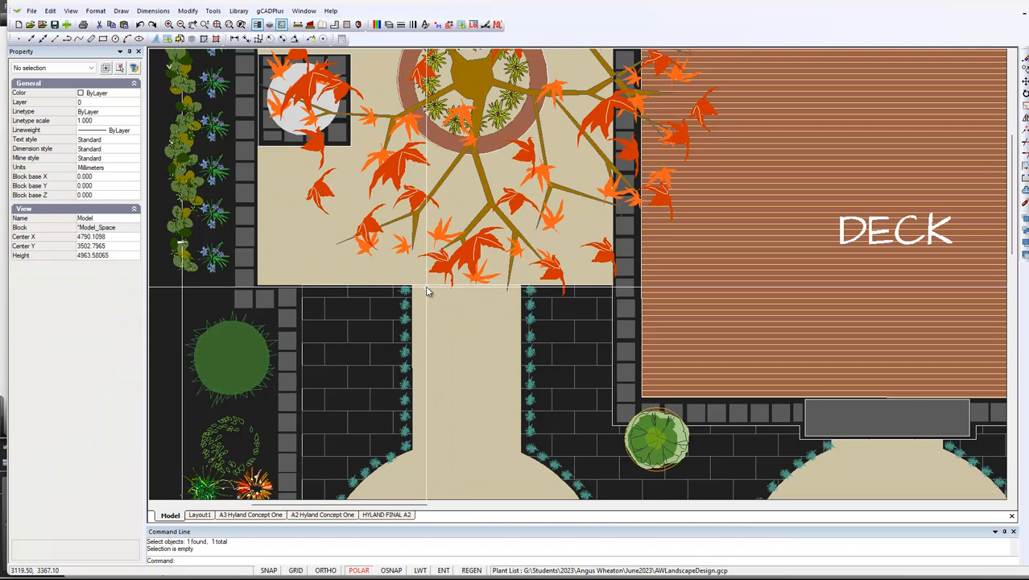
left_click(444, 345)
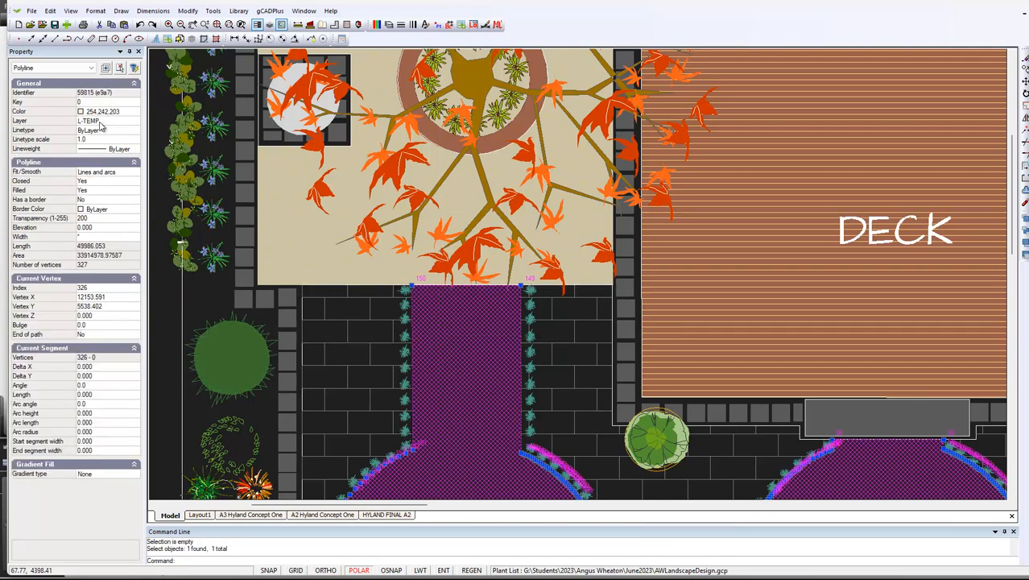
key("Escape")
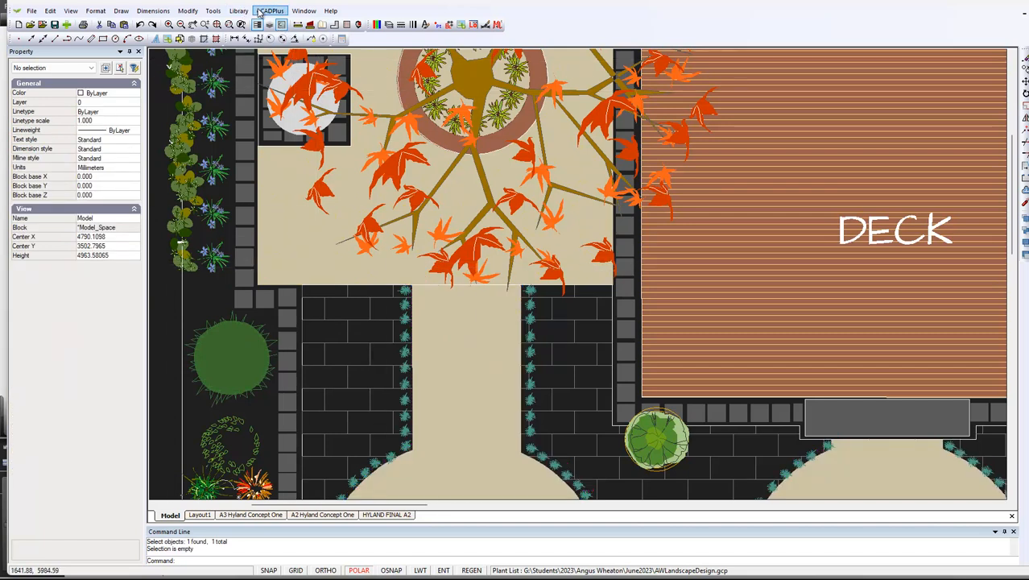
Isolate the L-TEMP layer so only the filled courtyard and path shapes are displayed
left_click(219, 12)
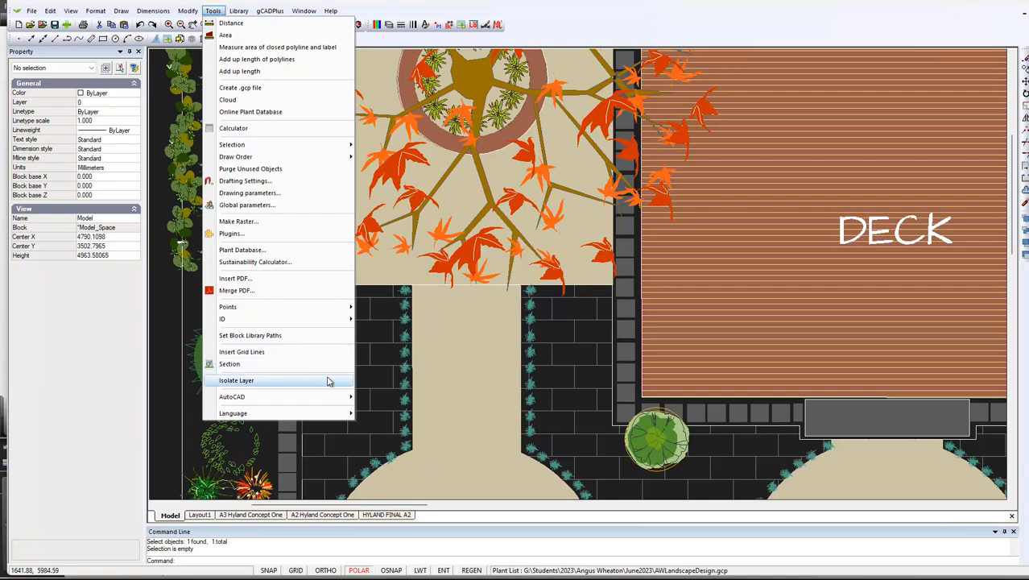
left_click(241, 380)
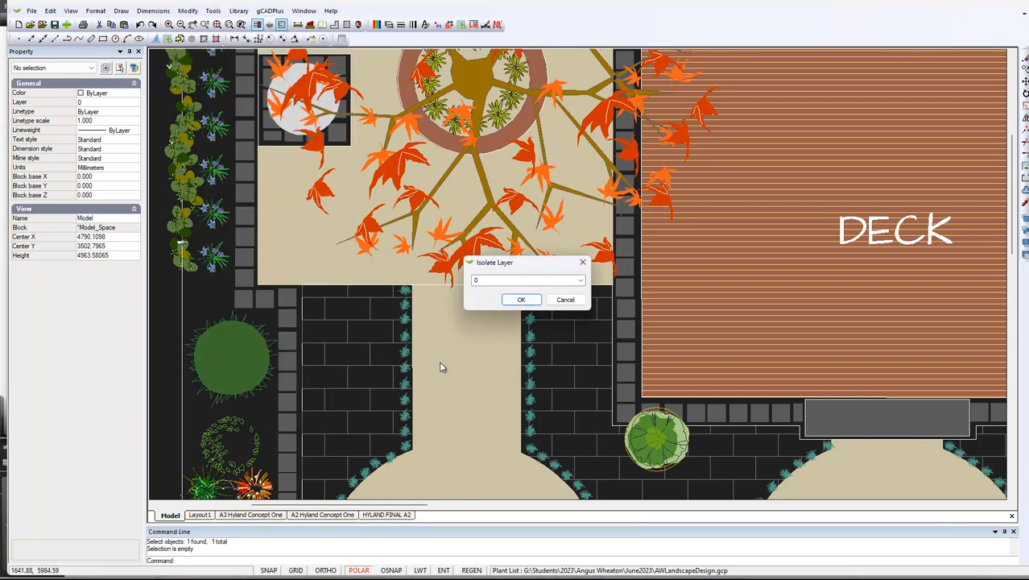
left_click(581, 281)
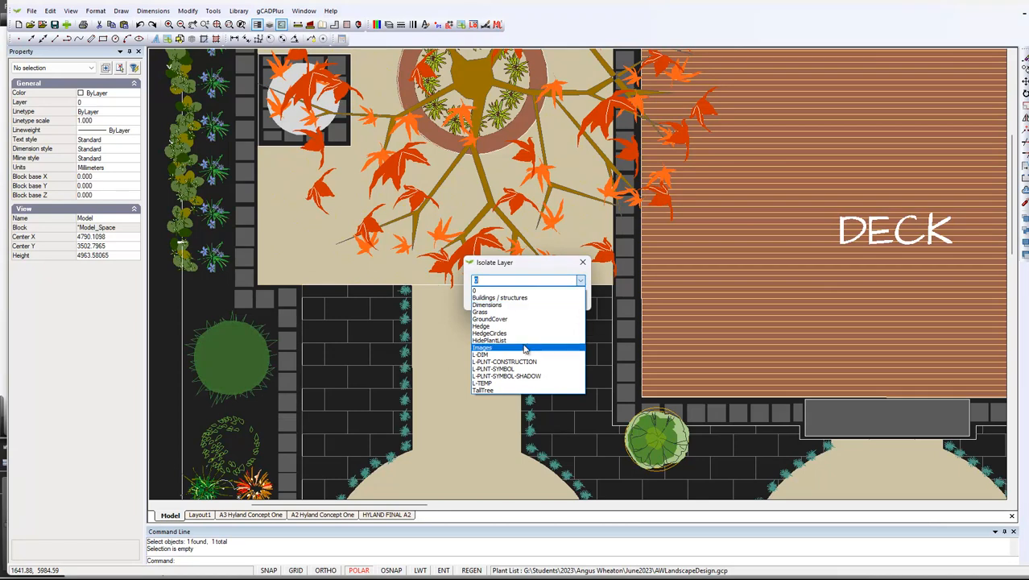
left_click(497, 383)
left_click(522, 300)
scroll(556, 302, "down", 5)
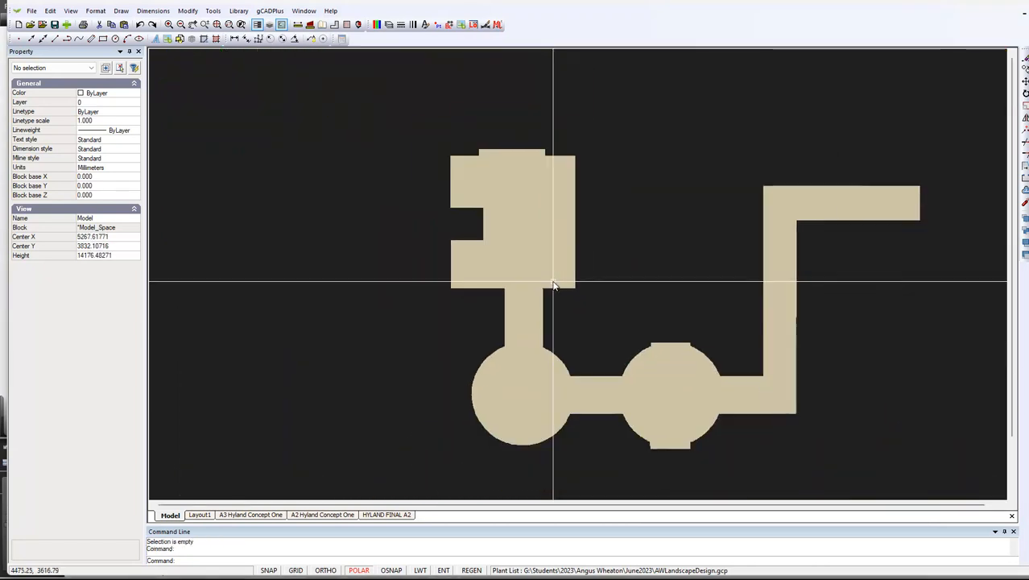
Explode the two filled polylines of the courtyard and path together
left_click_drag(897, 436, 393, 165)
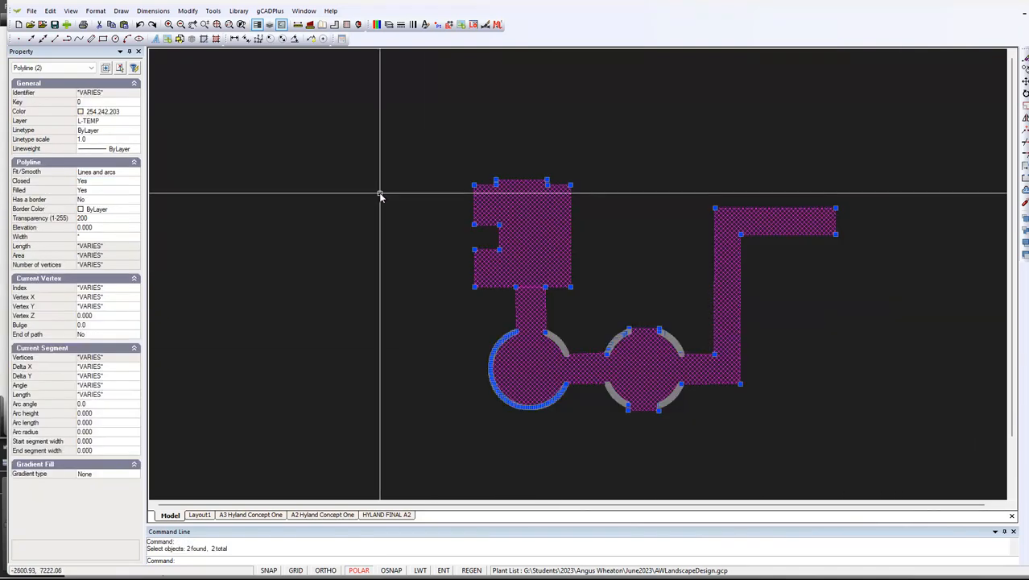
right_click(406, 209)
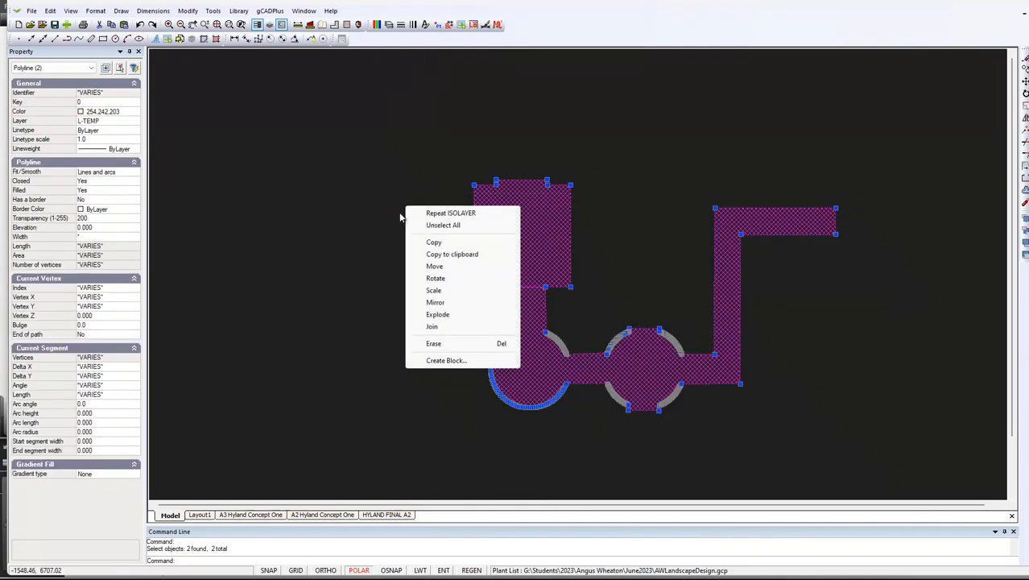
left_click(443, 319)
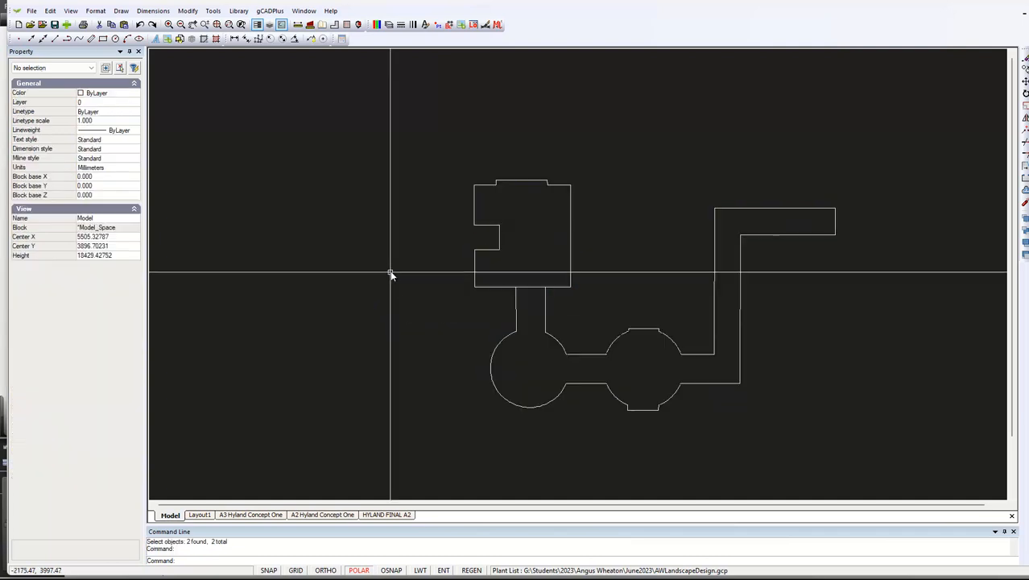
Examine the junction between the exploded courtyard outline and the two side lines of the path
scroll(538, 294, "up", 5)
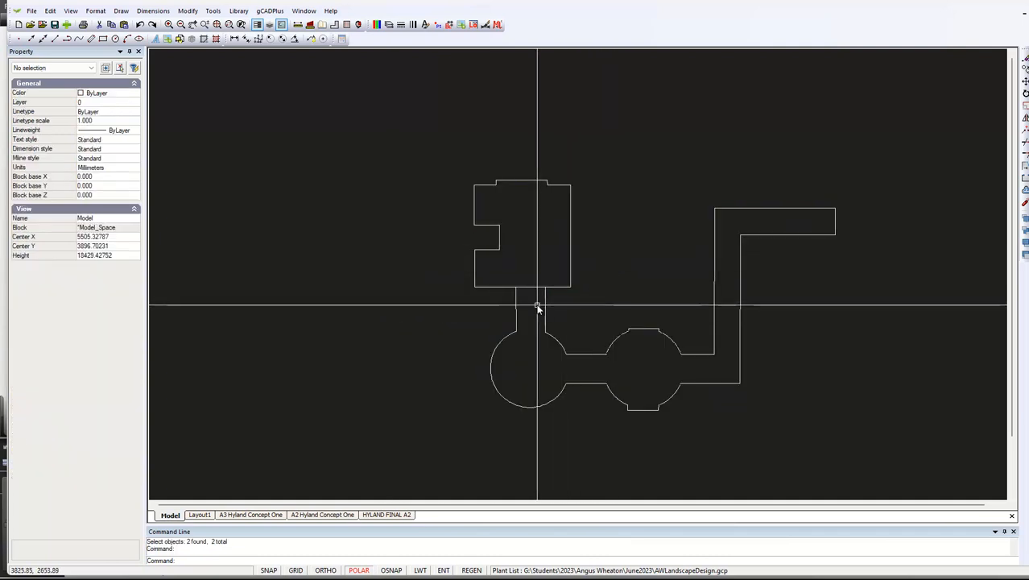
scroll(535, 299, "up", 4)
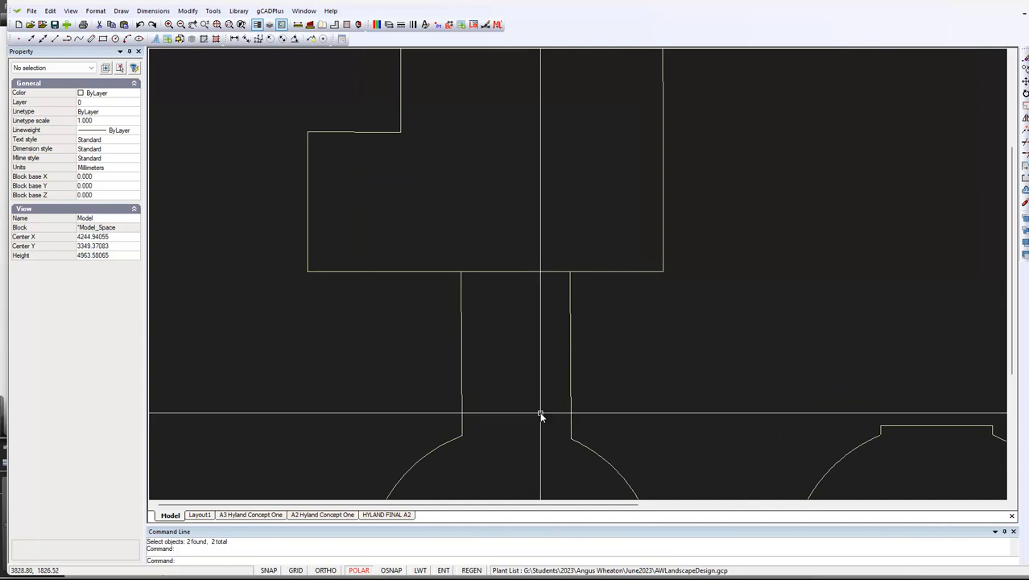
scroll(551, 352, "up", 1)
scroll(544, 361, "down", 2)
scroll(544, 361, "down", 2)
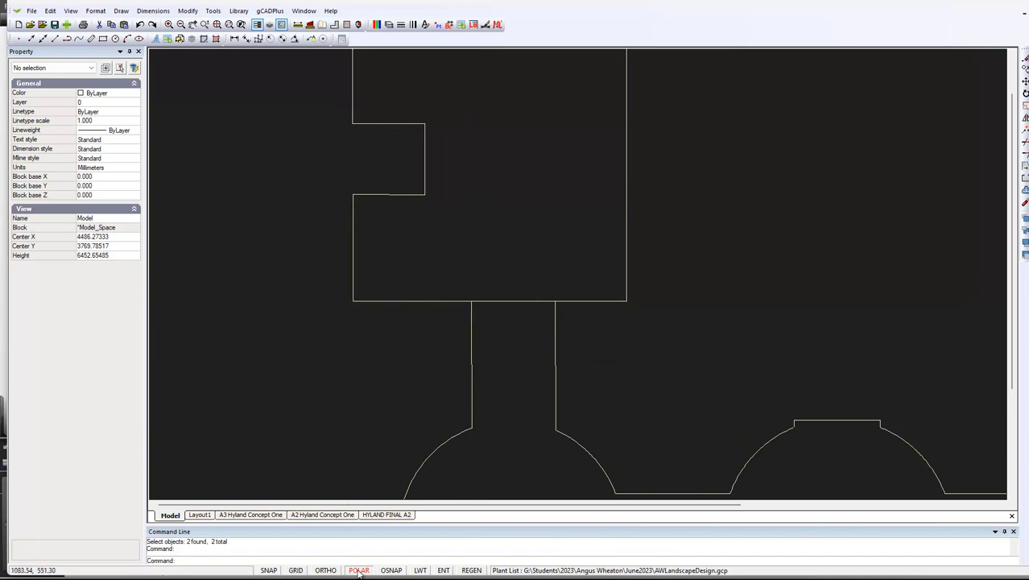
scroll(496, 317, "up", 3)
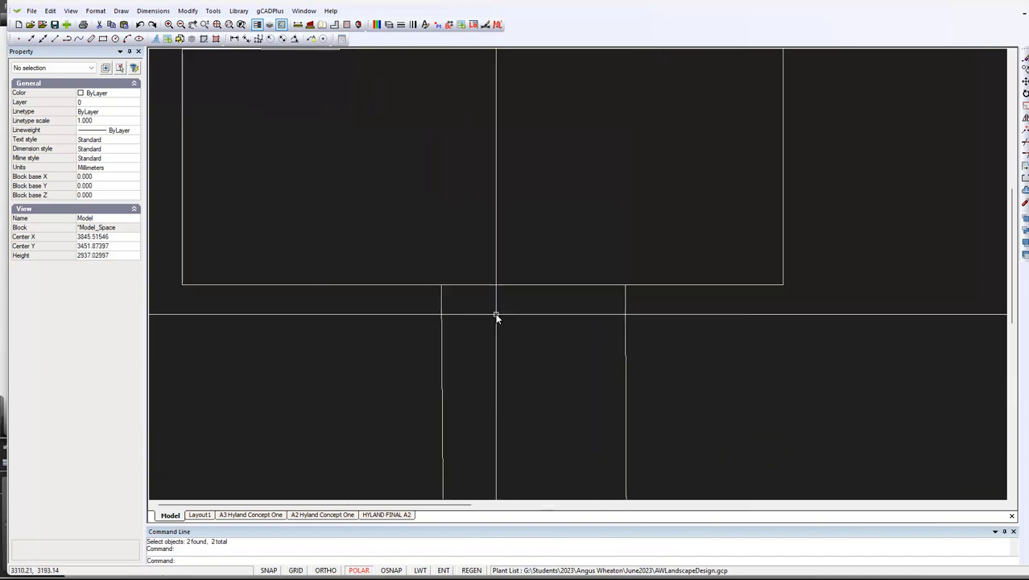
right_click(484, 216)
key("Escape")
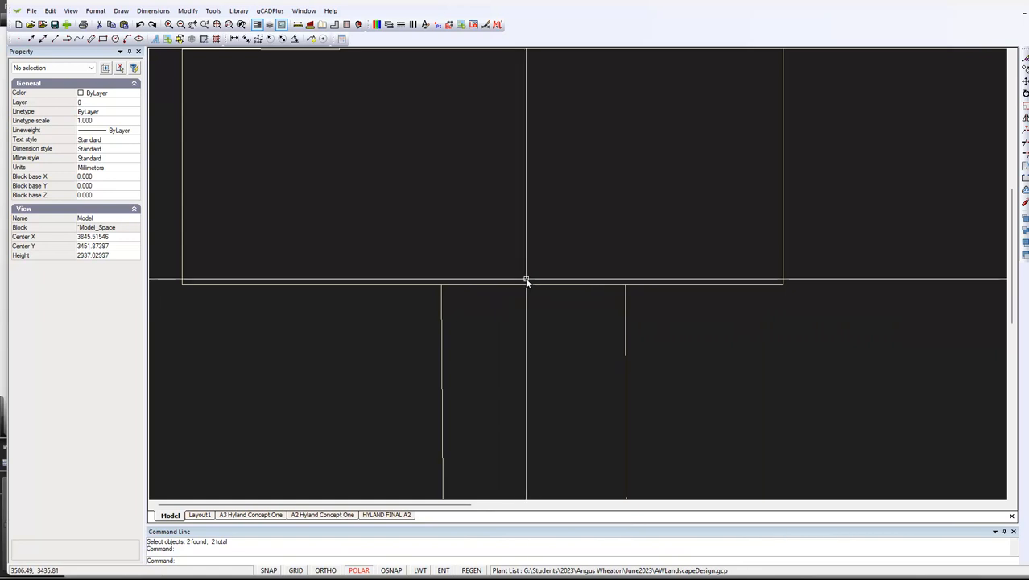
left_click(186, 11)
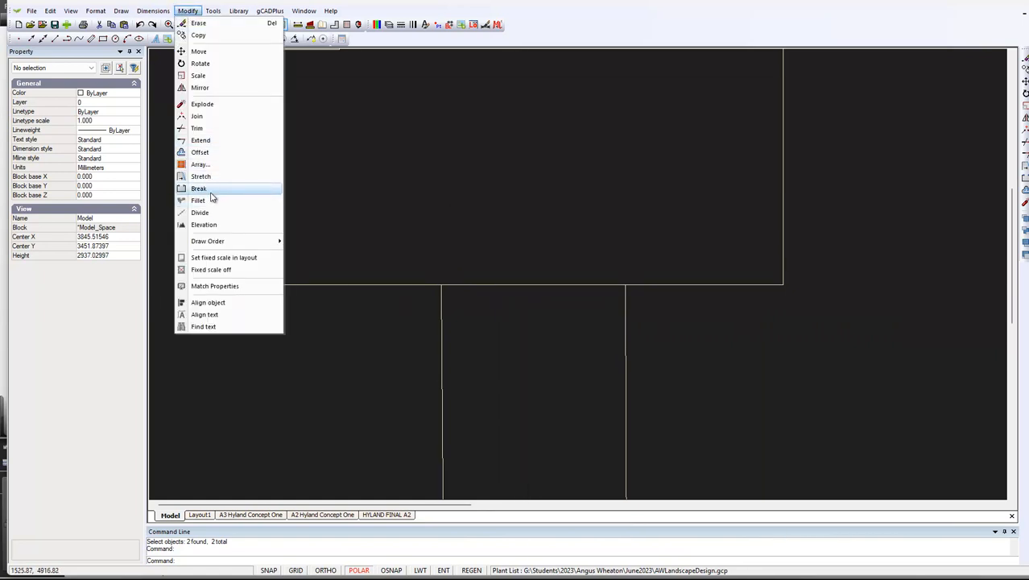
left_click(197, 128)
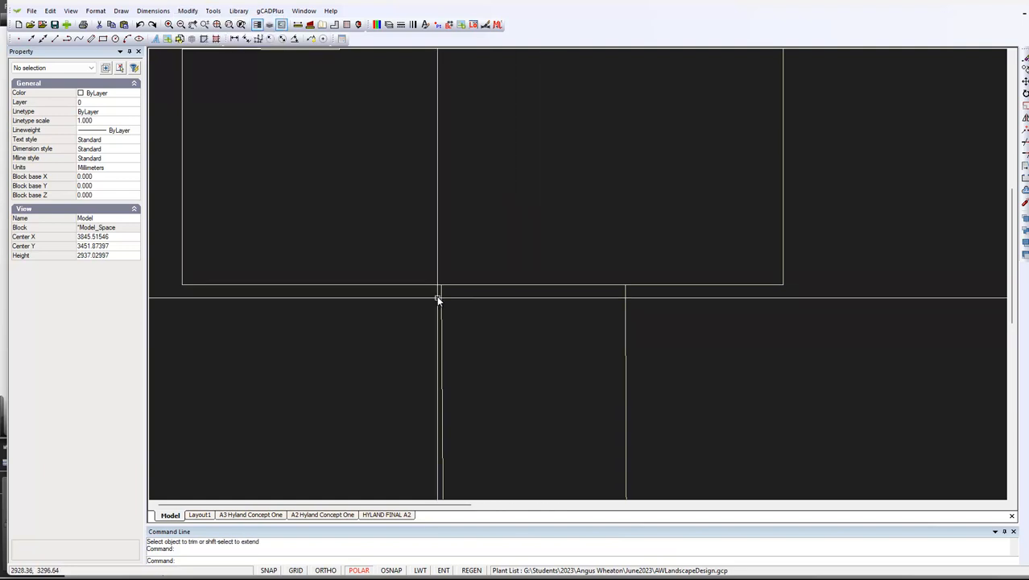
right_click(524, 323)
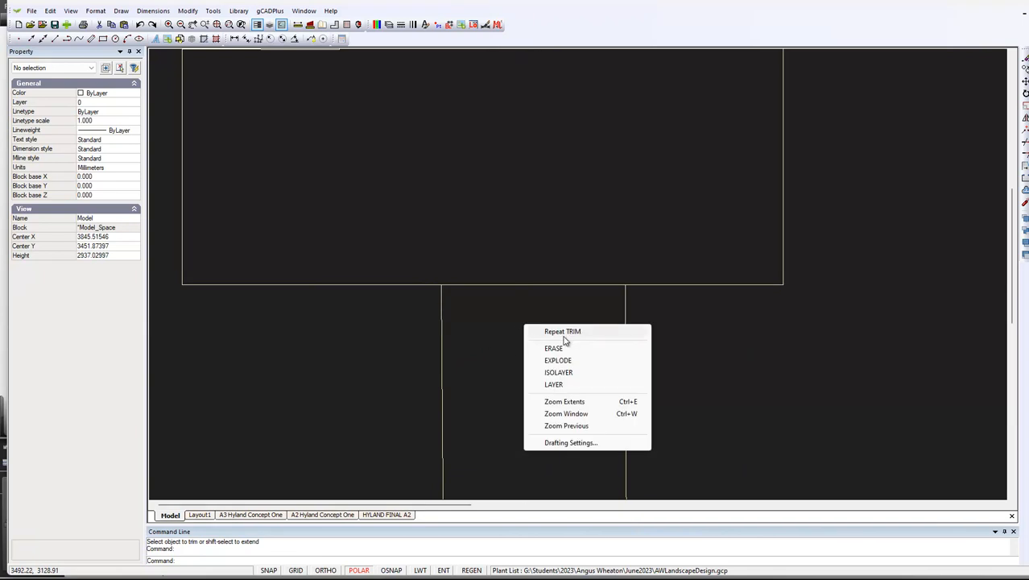
left_click(562, 333)
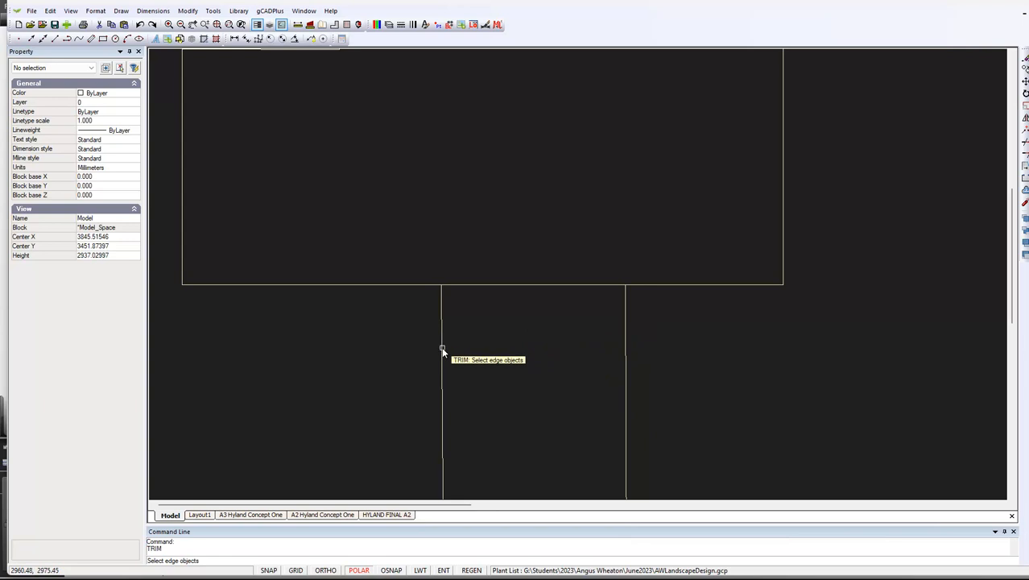
key("Return")
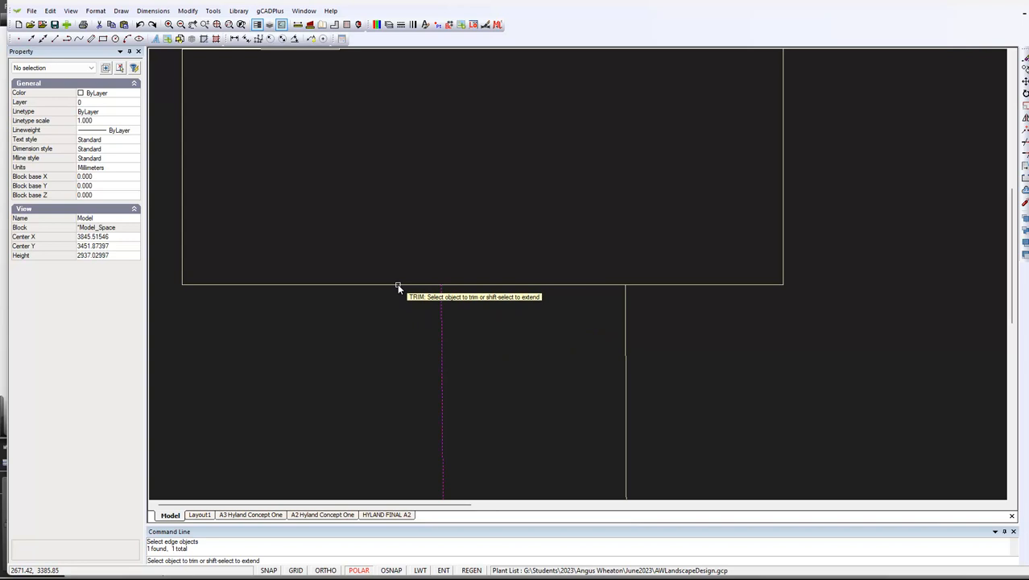
key("Return")
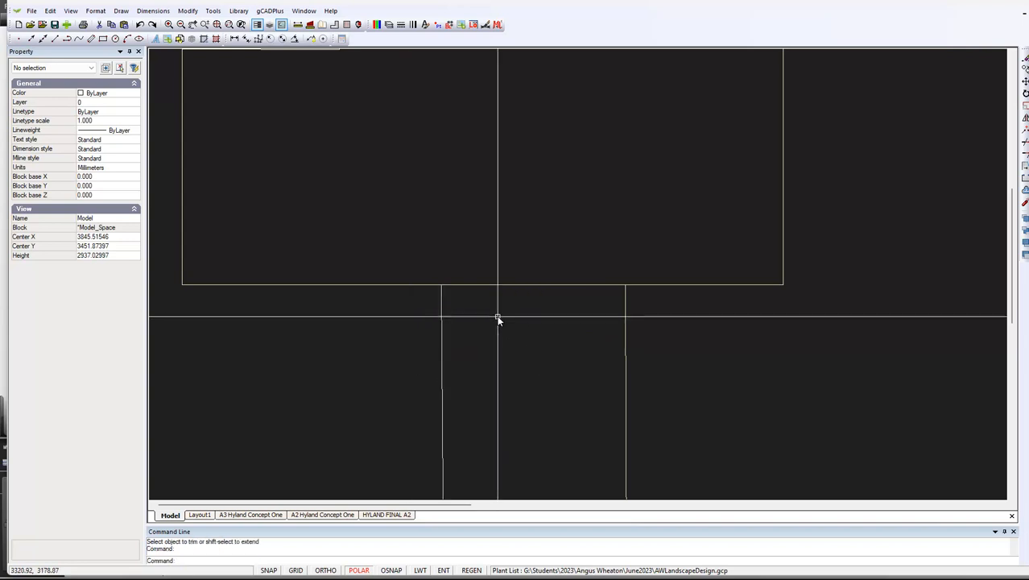
Trim the courtyard's lower edge line where it crosses the path, using the path's two side lines as cutting edges
right_click(502, 344)
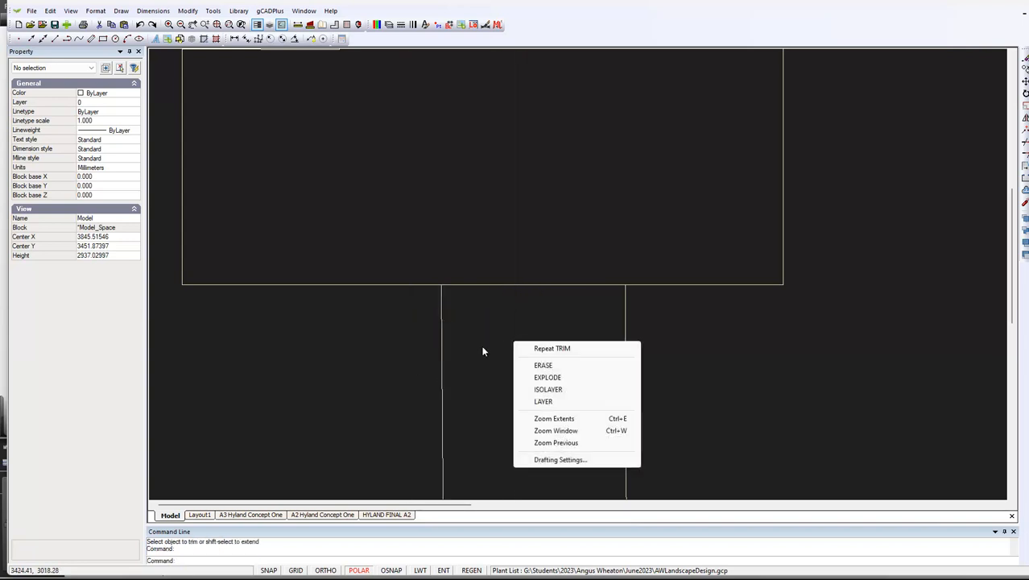
left_click(561, 350)
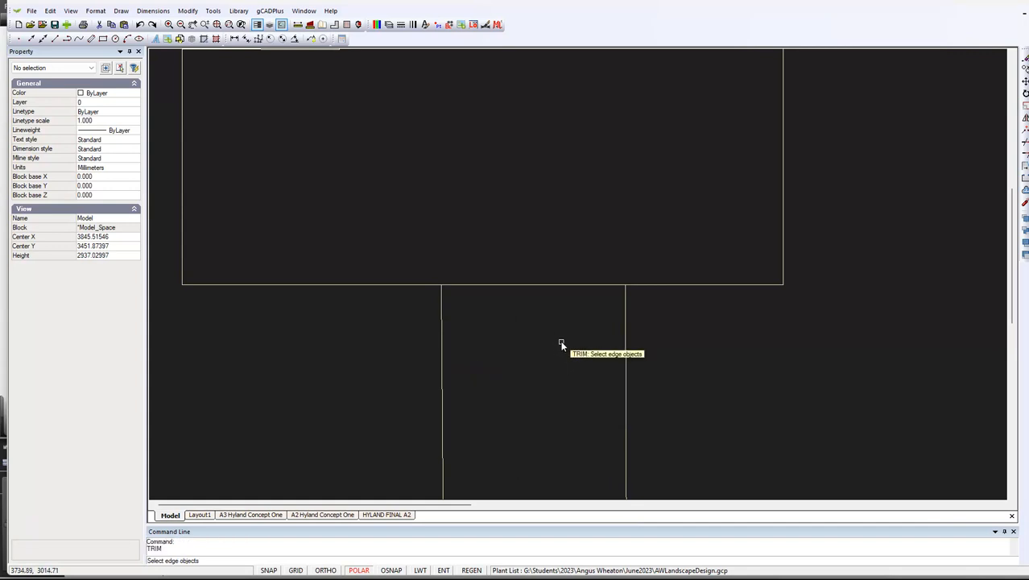
left_click(623, 305)
right_click(506, 327)
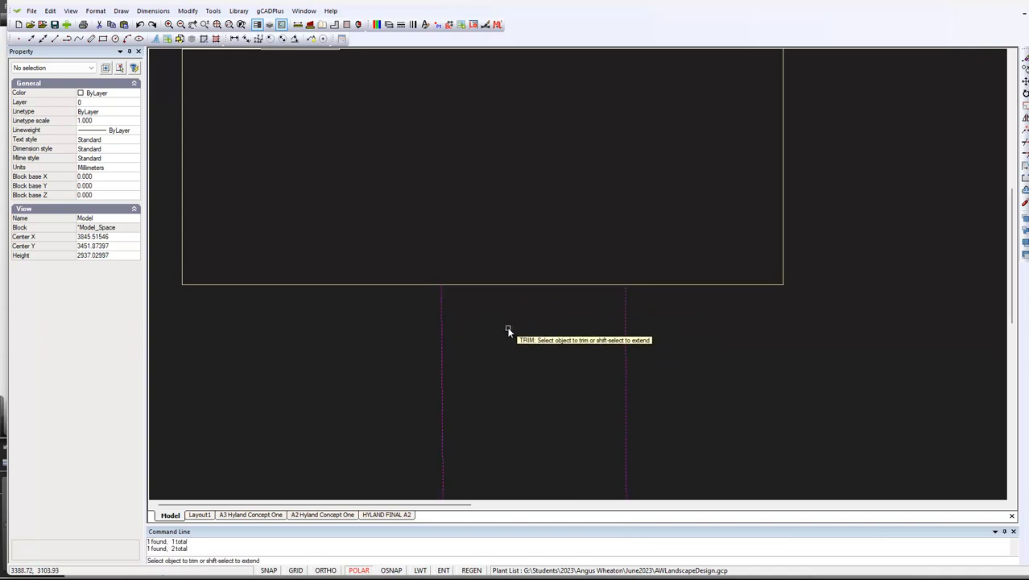
left_click(525, 287)
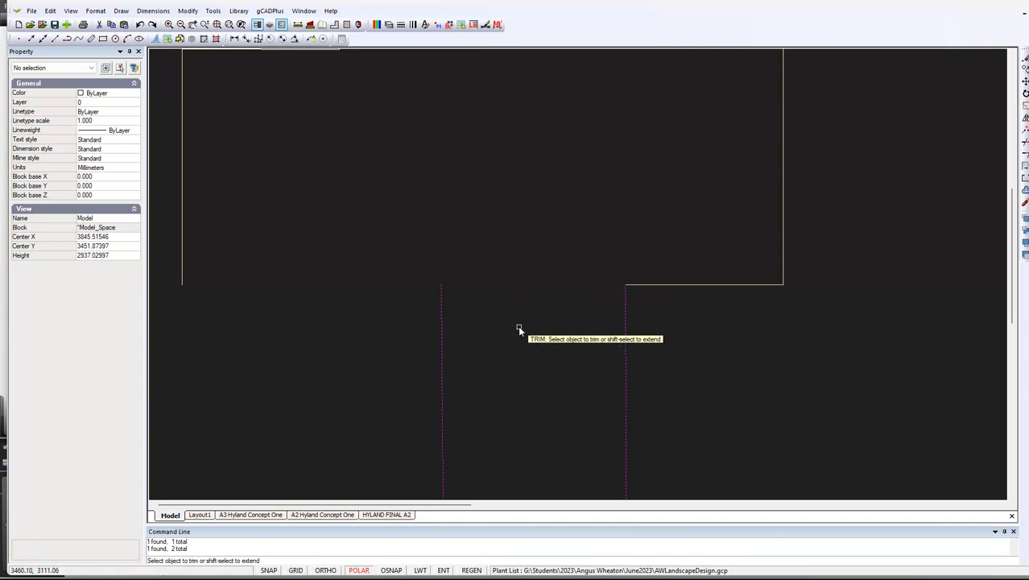
key("Escape")
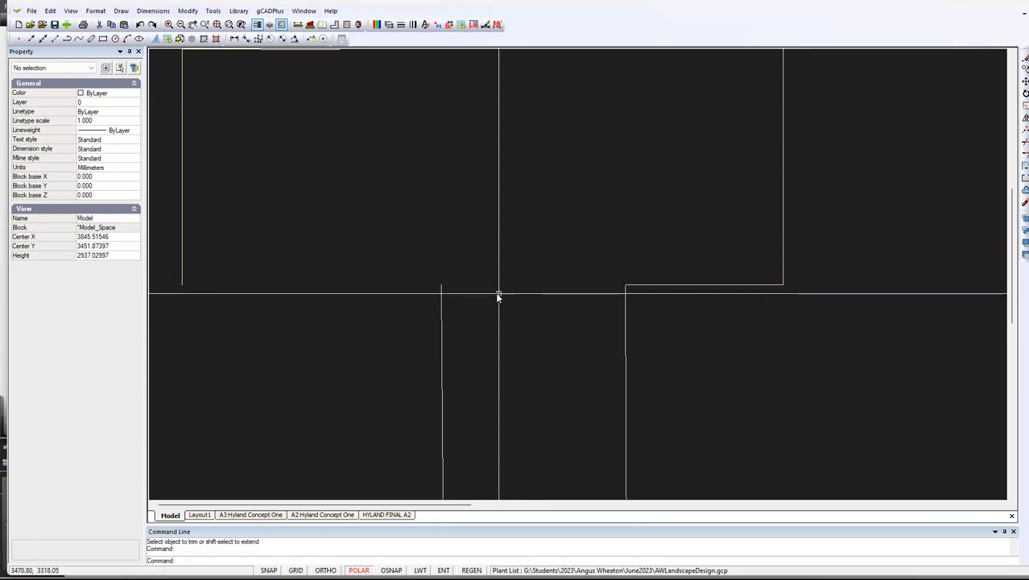
right_click(348, 344)
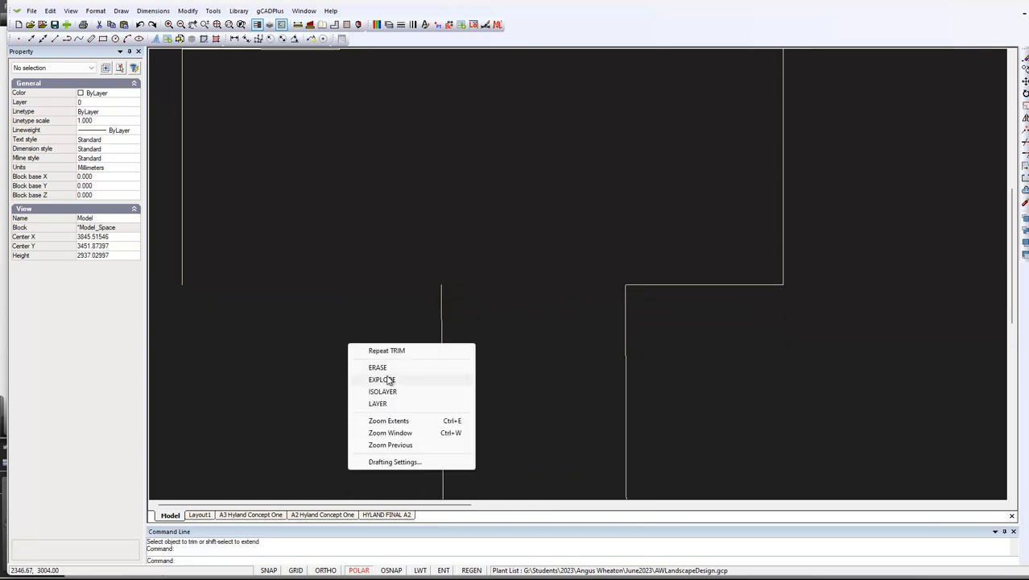
left_click(346, 355)
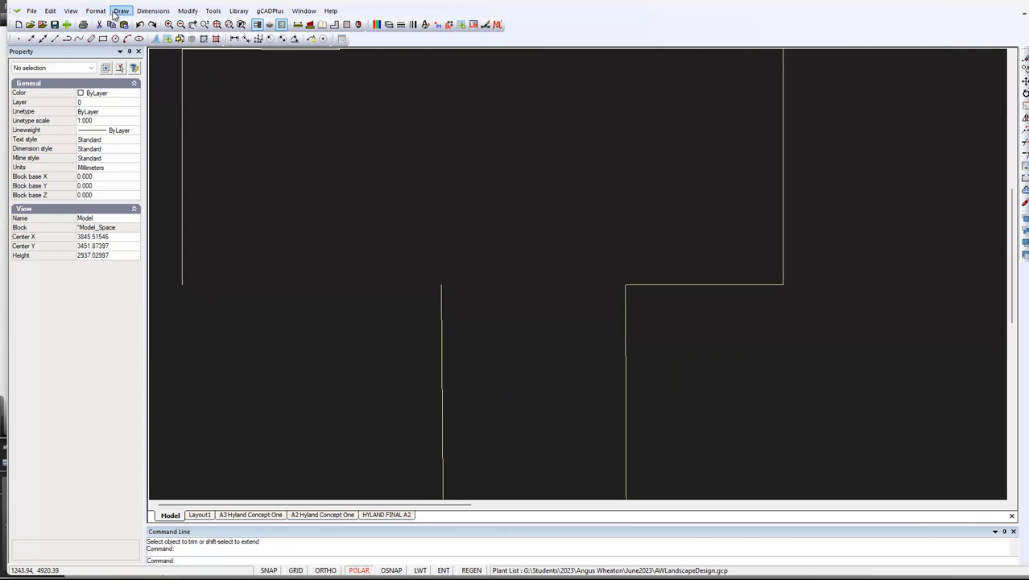
double_click(337, 335)
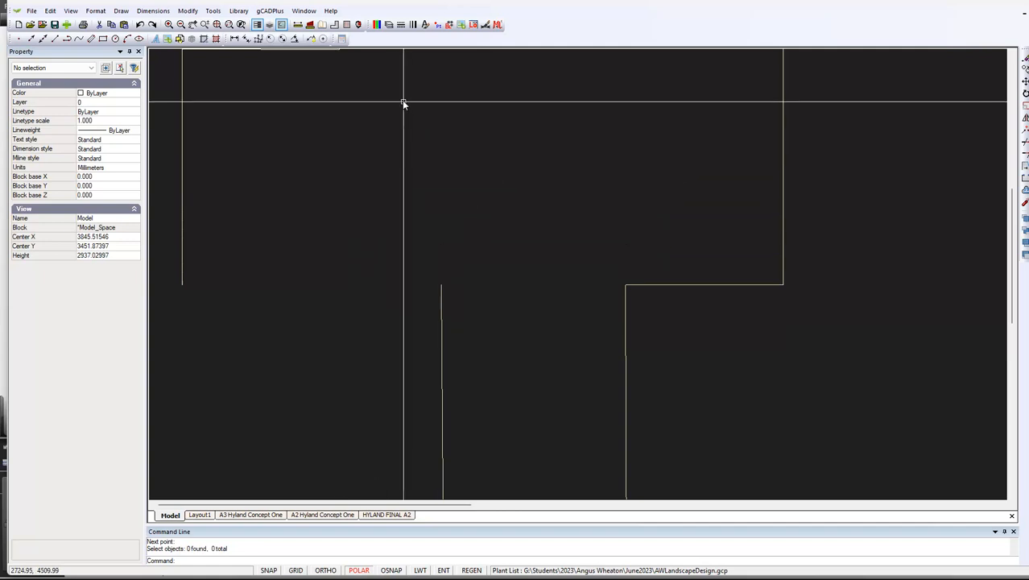
Make L-TEMP the current layer
left_click(388, 25)
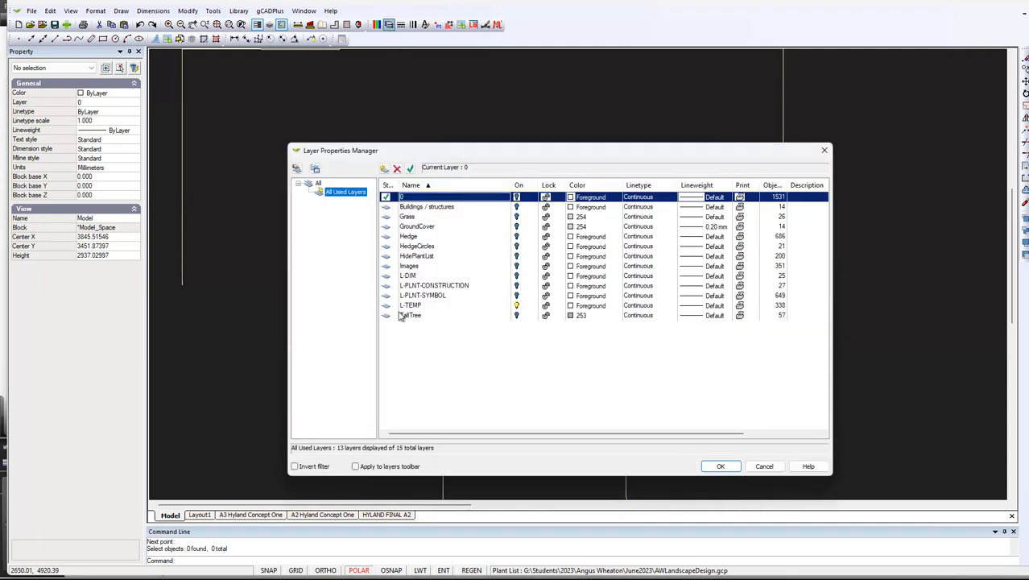
left_click(429, 307)
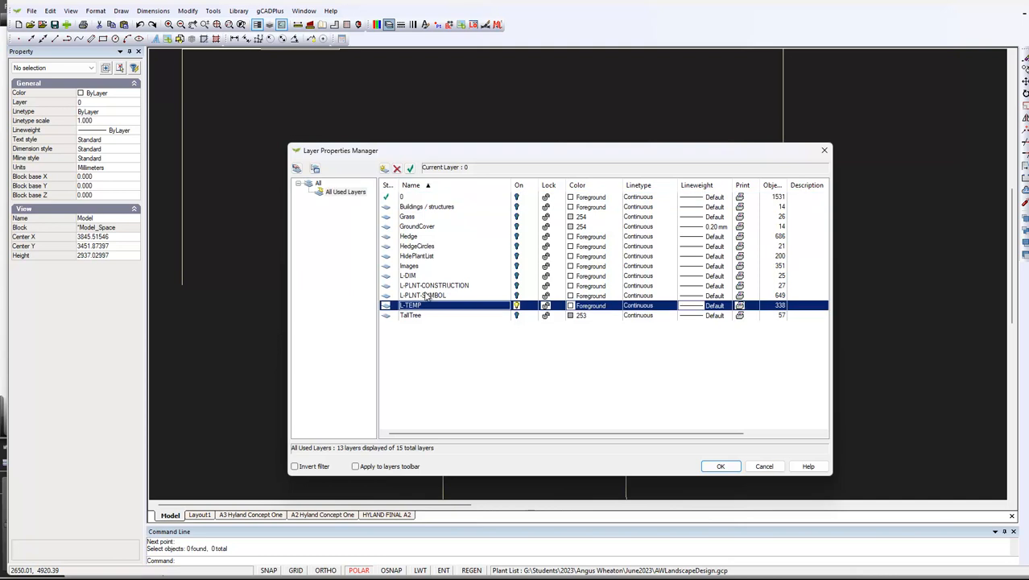
left_click(734, 468)
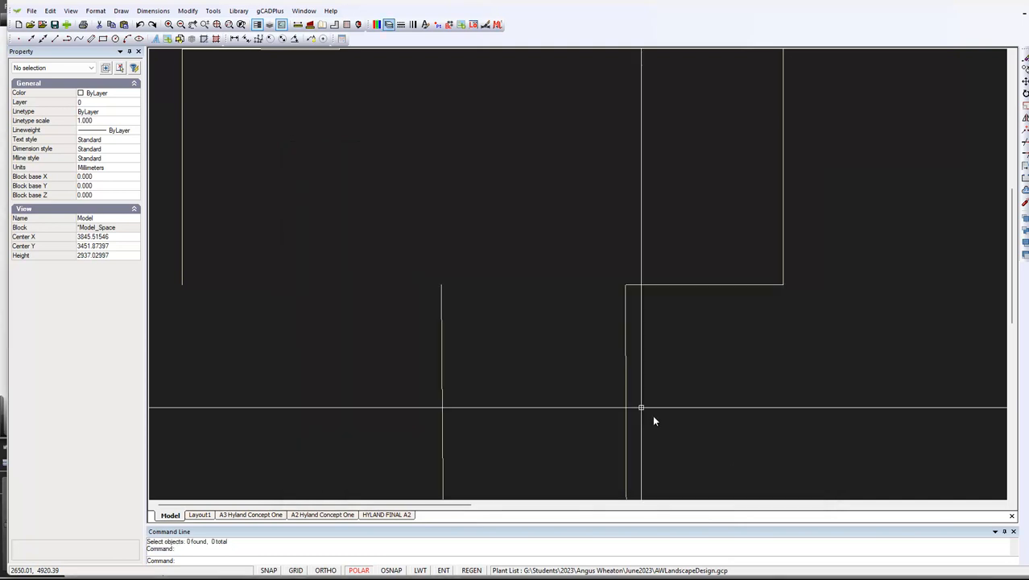
Draw a line closing the courtyard's lower edge, from the upper end of the path's left side to the lower end of the courtyard's left side
right_click(382, 164)
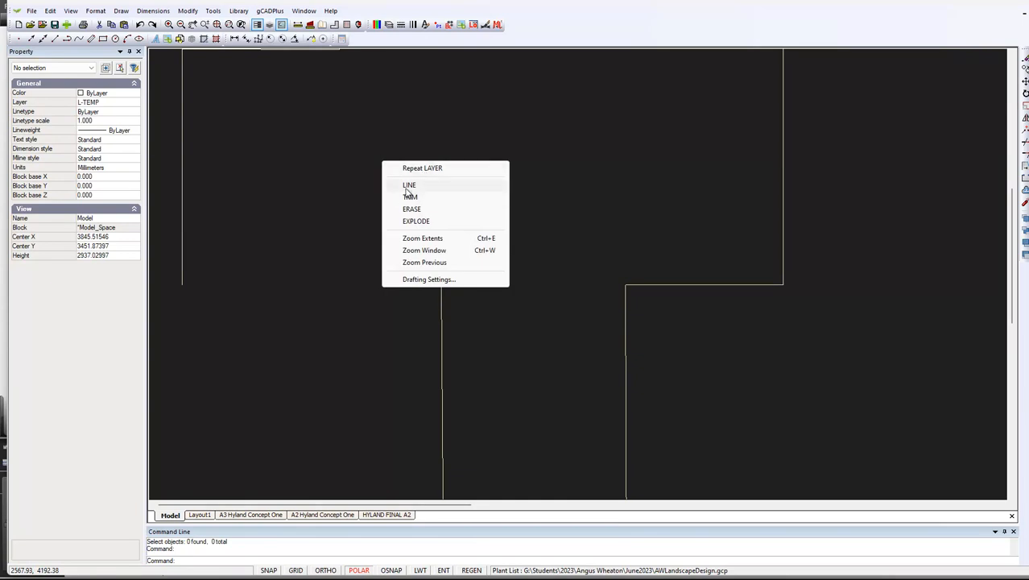
left_click(409, 186)
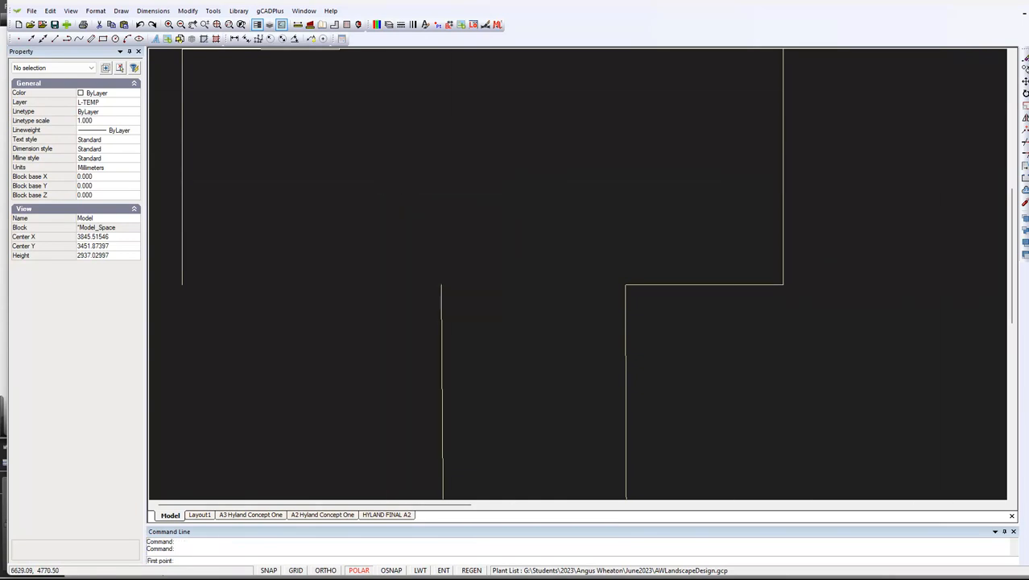
left_click(441, 284)
left_click(182, 286)
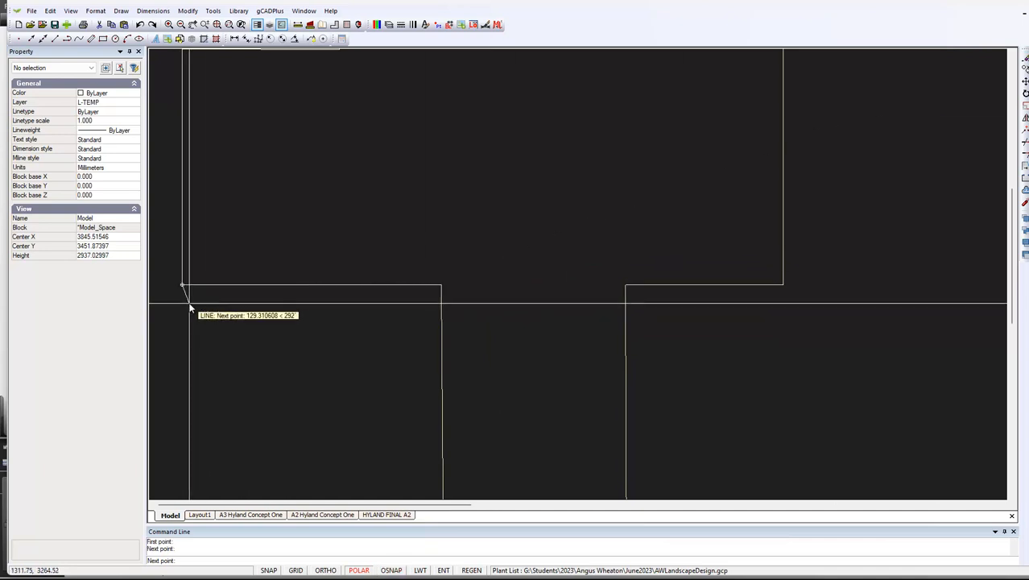
right_click(189, 304)
left_click(215, 311)
Join all the lines of the courtyard and path outline into a single polyline, and check that it selects as one object
scroll(315, 272, "down", 8)
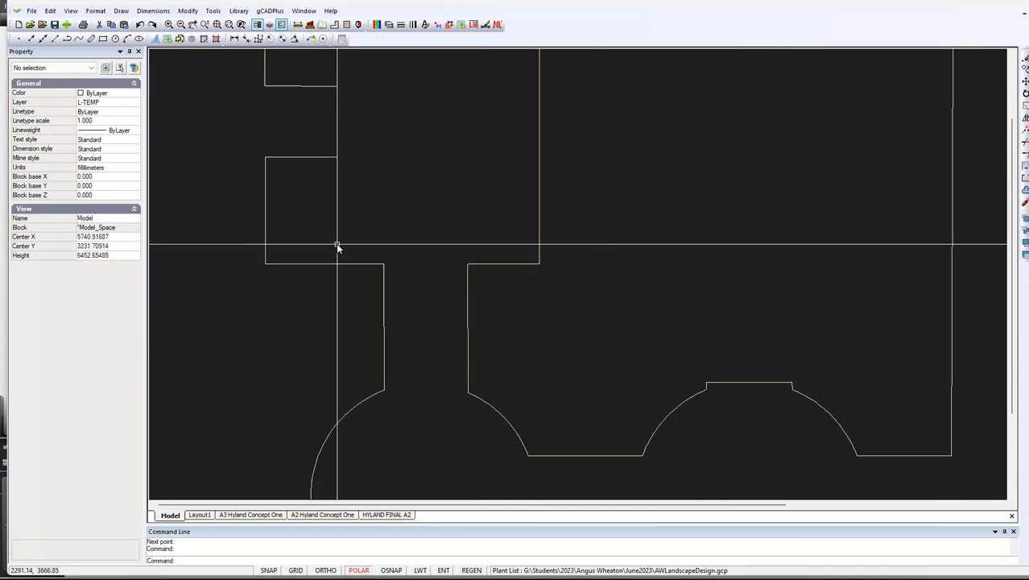
left_click(785, 418)
left_click(271, 98)
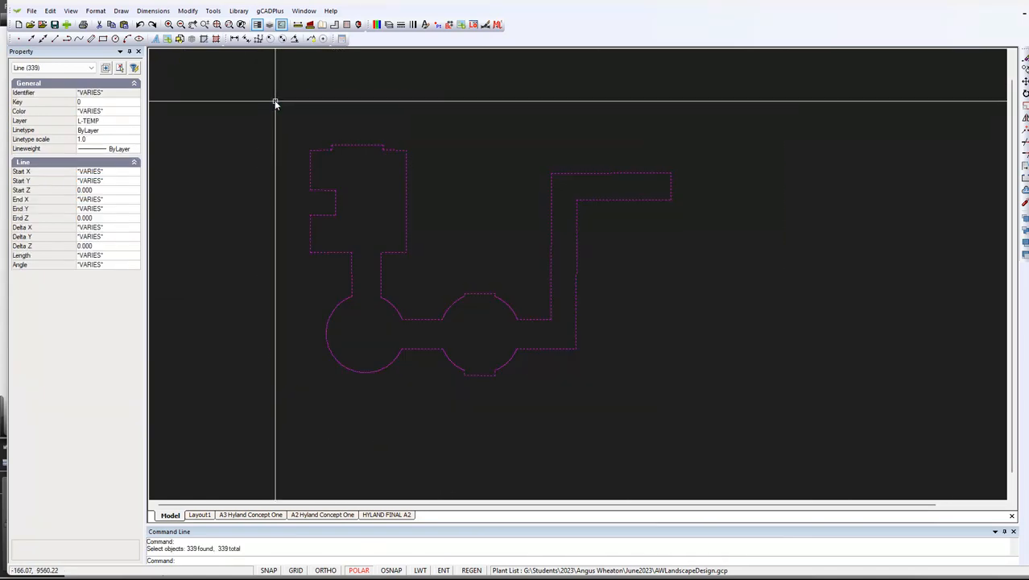
right_click(267, 193)
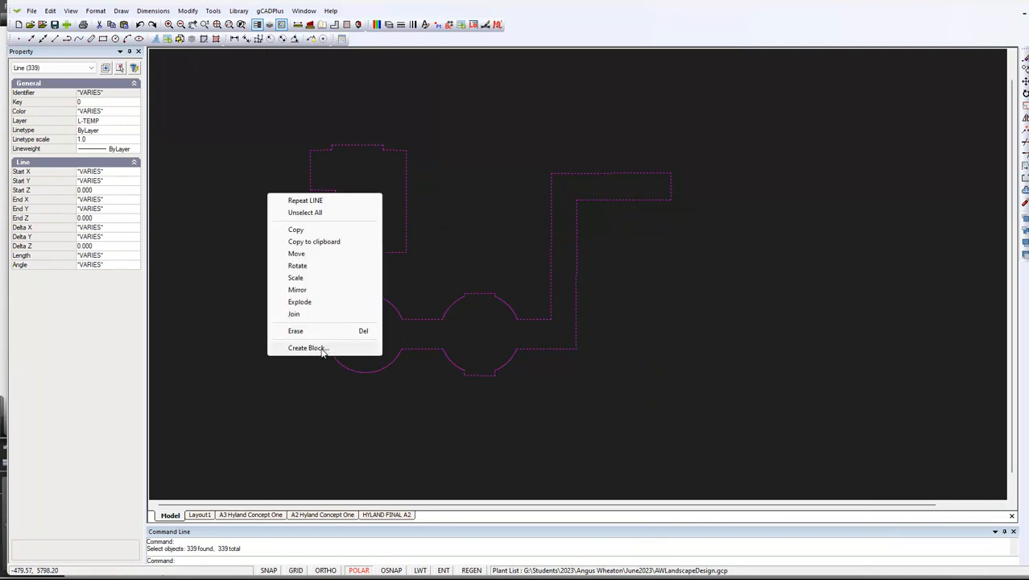
left_click(293, 314)
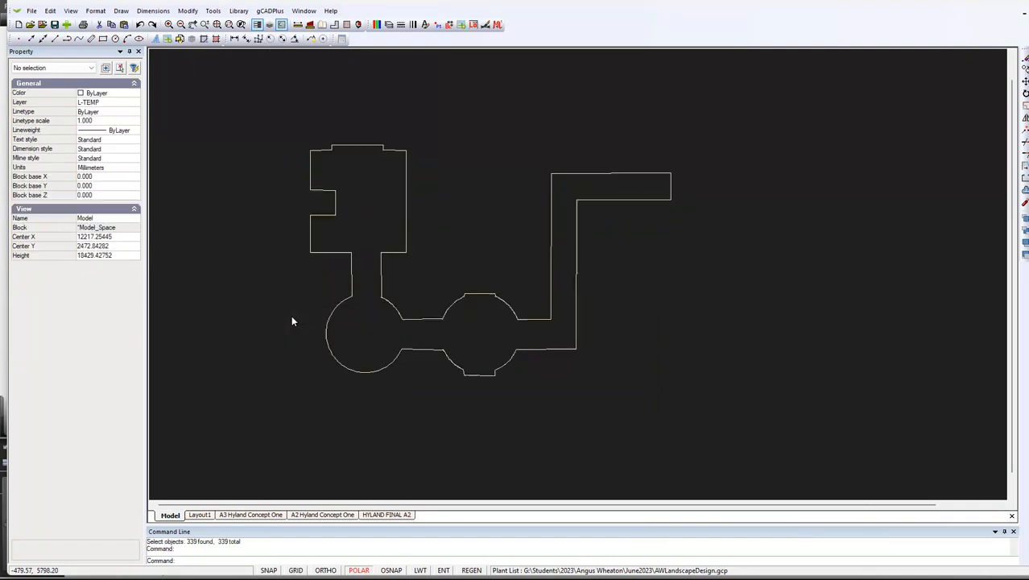
left_click(381, 286)
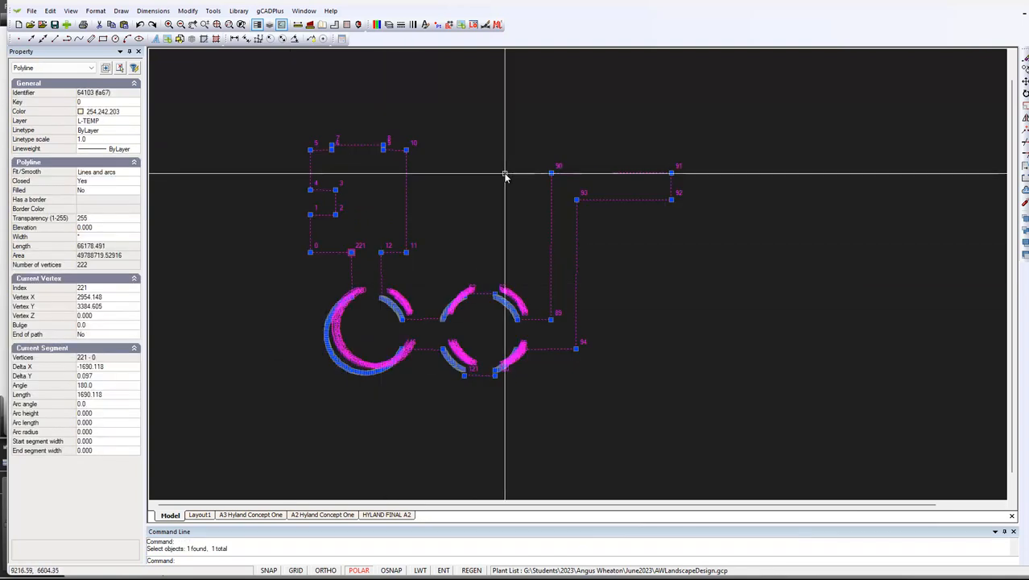
key("Escape")
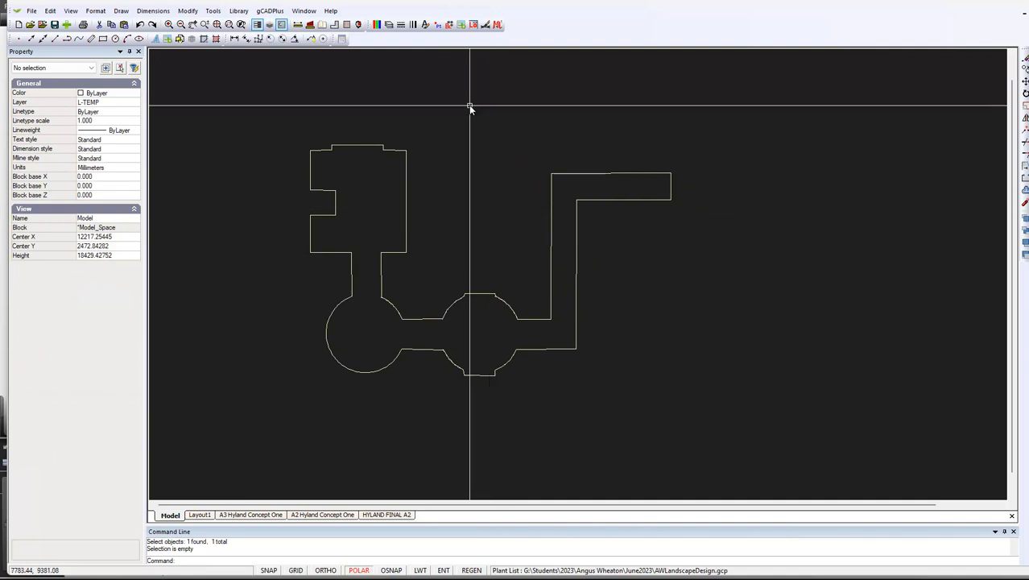
Make layer 0 current, keeping L-TEMP on, and turn on the visibility of all used layers
left_click(389, 26)
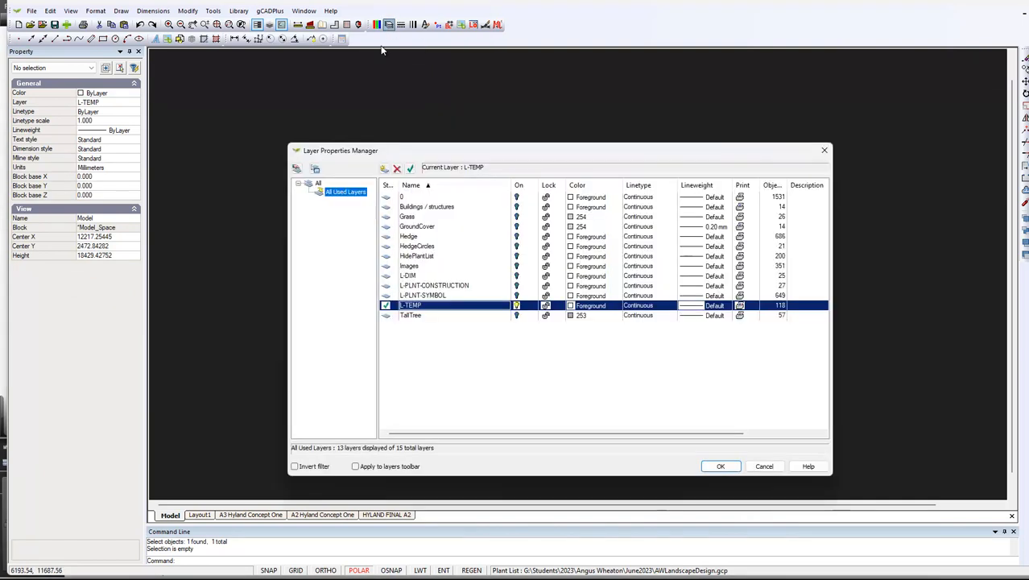
left_click(414, 198)
left_click(411, 168)
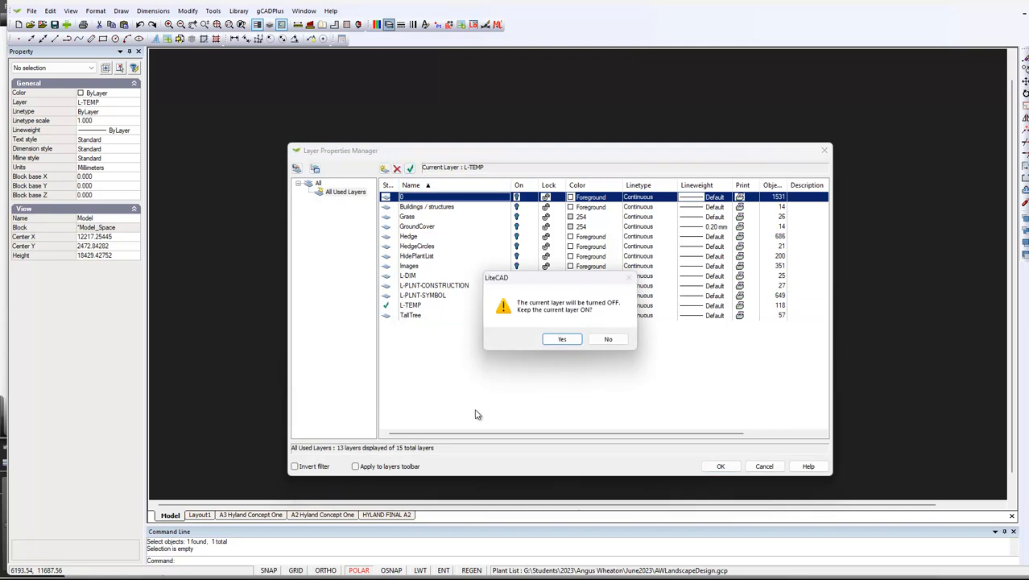
left_click(563, 339)
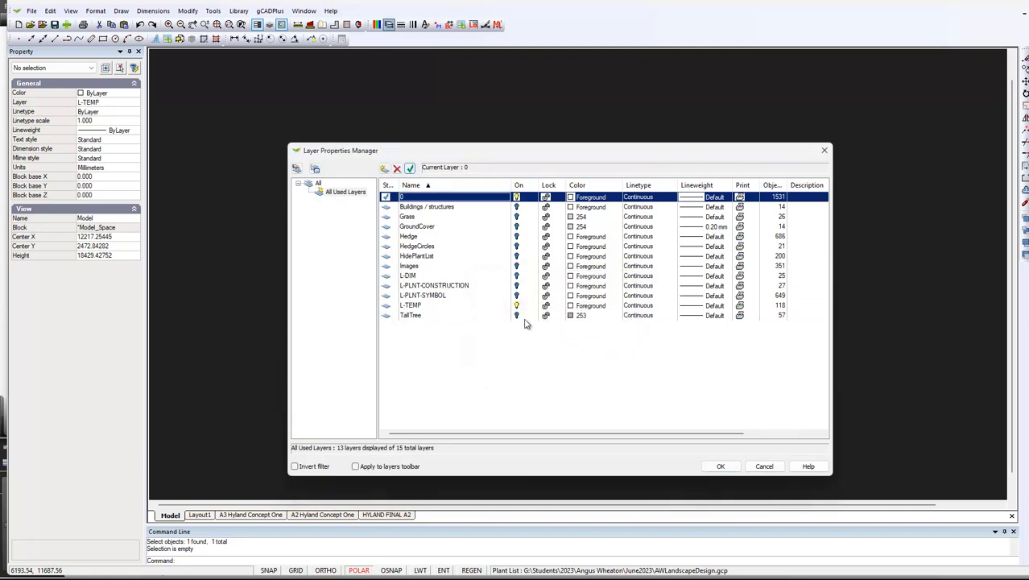
right_click(352, 193)
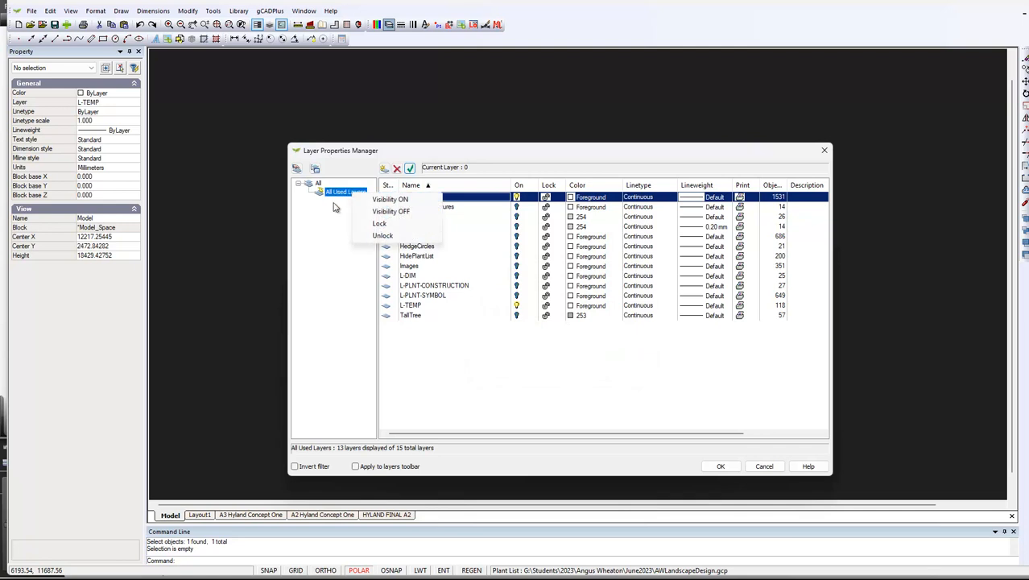
left_click(394, 199)
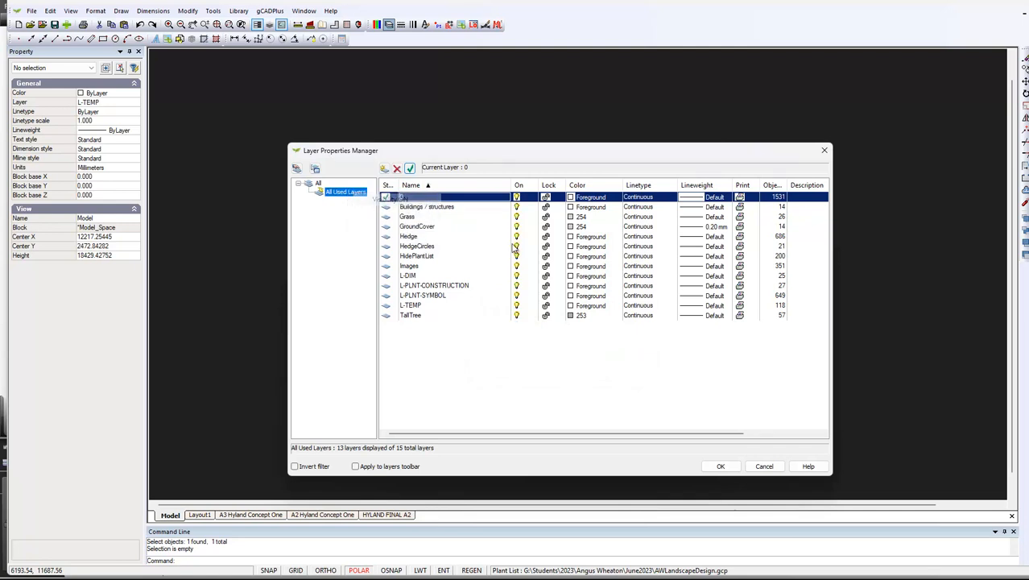
left_click(735, 467)
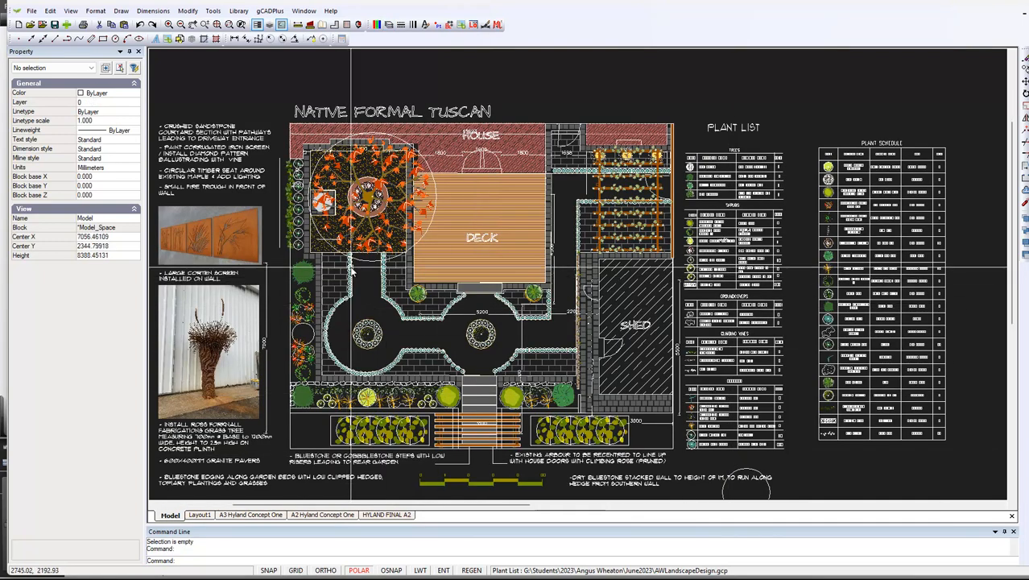
Check the joined outline within the full plan and erase the AR-SAND hatch from the courtyard
scroll(349, 274, "up", 5)
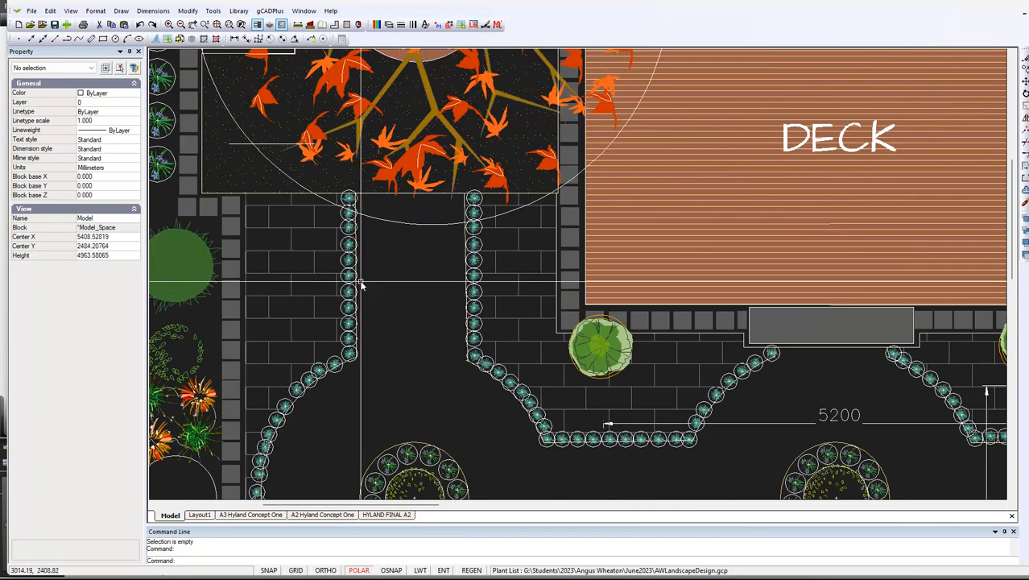
left_click(358, 289)
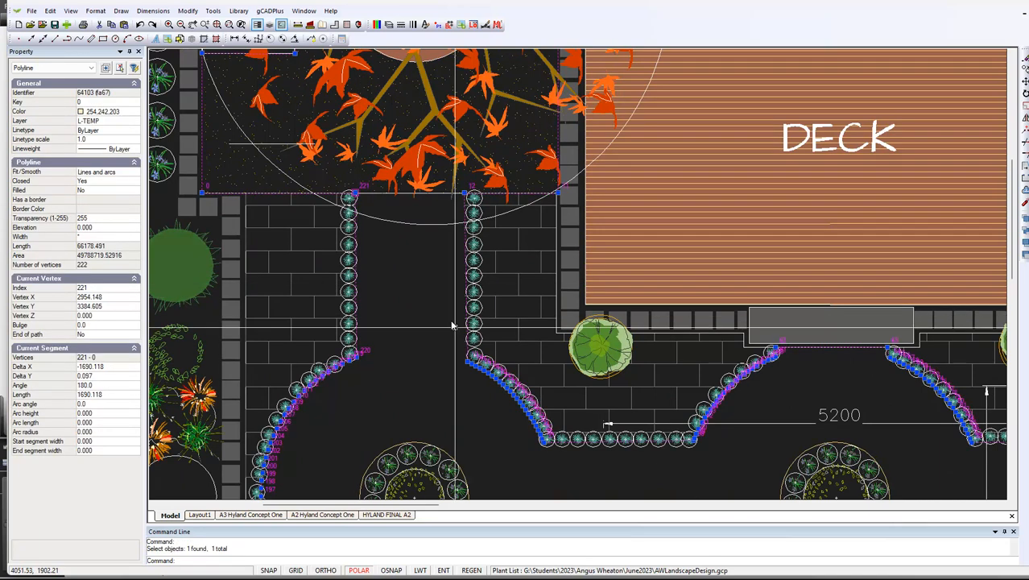
scroll(484, 298, "down", 4)
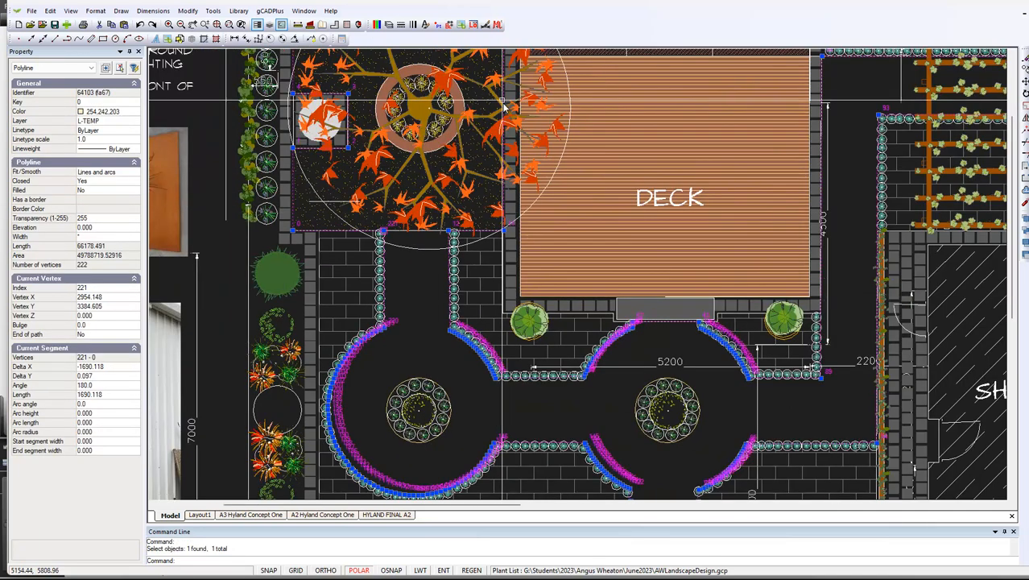
key("Escape")
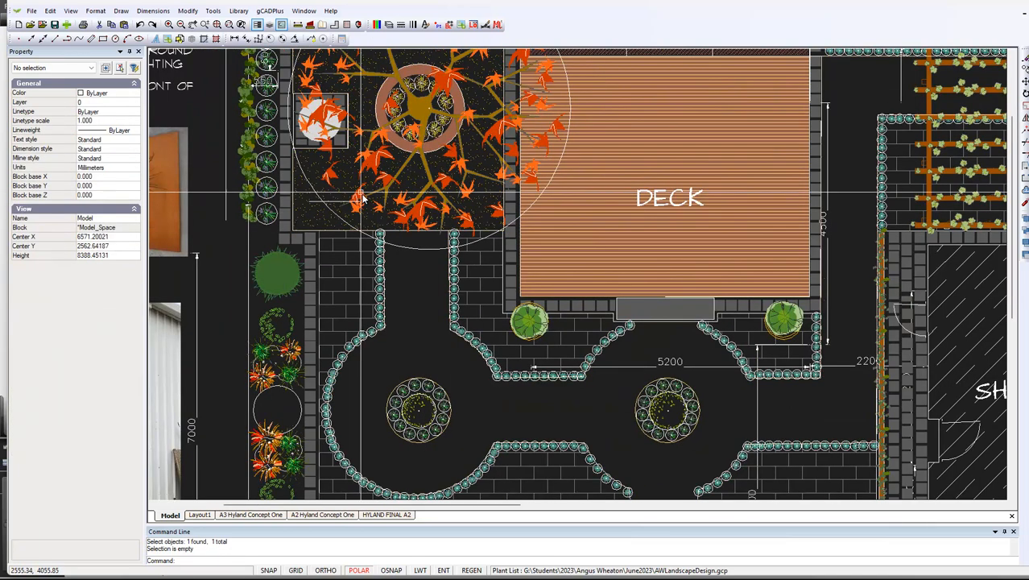
left_click(343, 187)
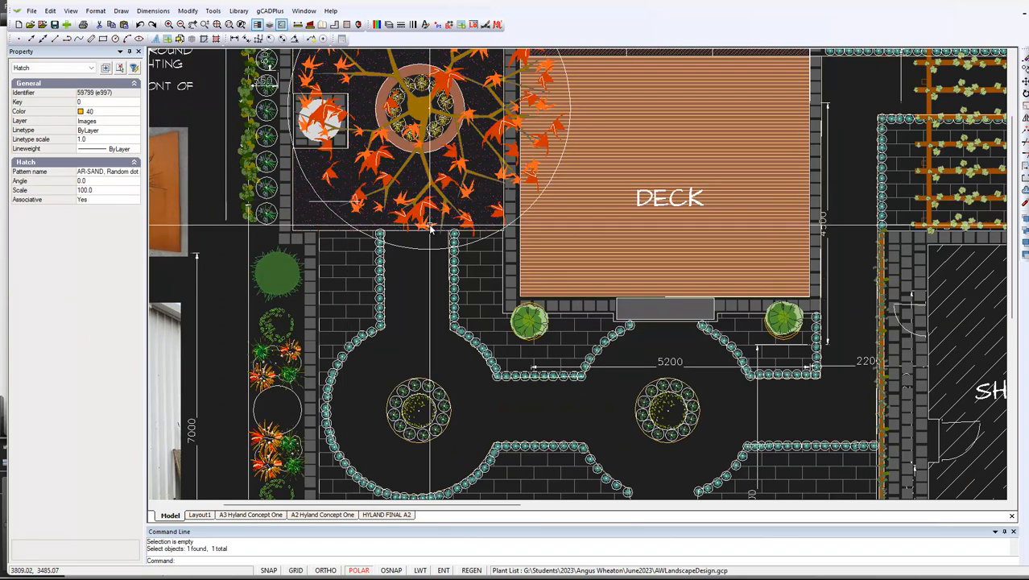
key("Escape")
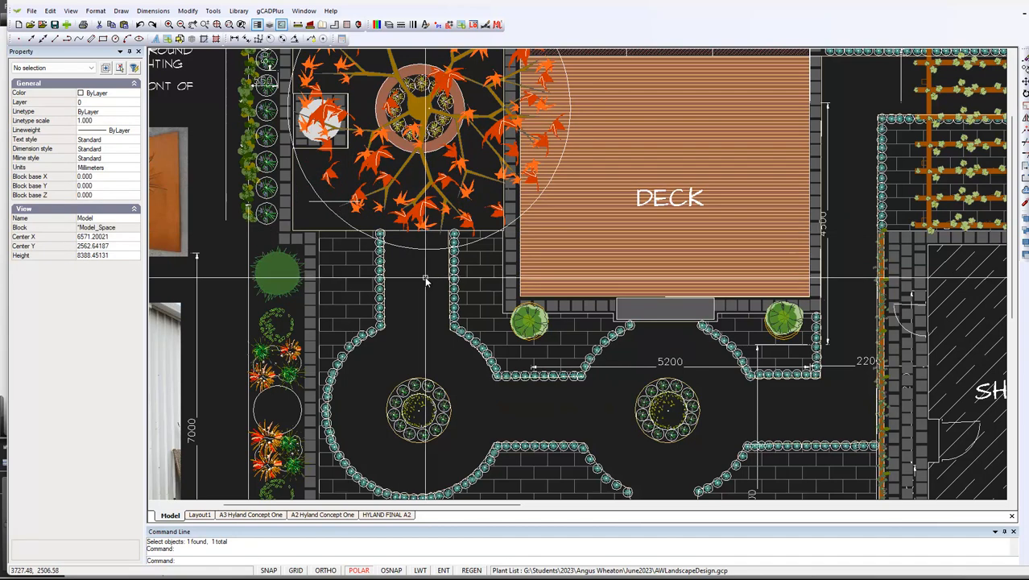
Examine the line crossing the path's upper end, comparing the joined courtyard and path outline with the paving boundary polyline
scroll(424, 276, "up", 2)
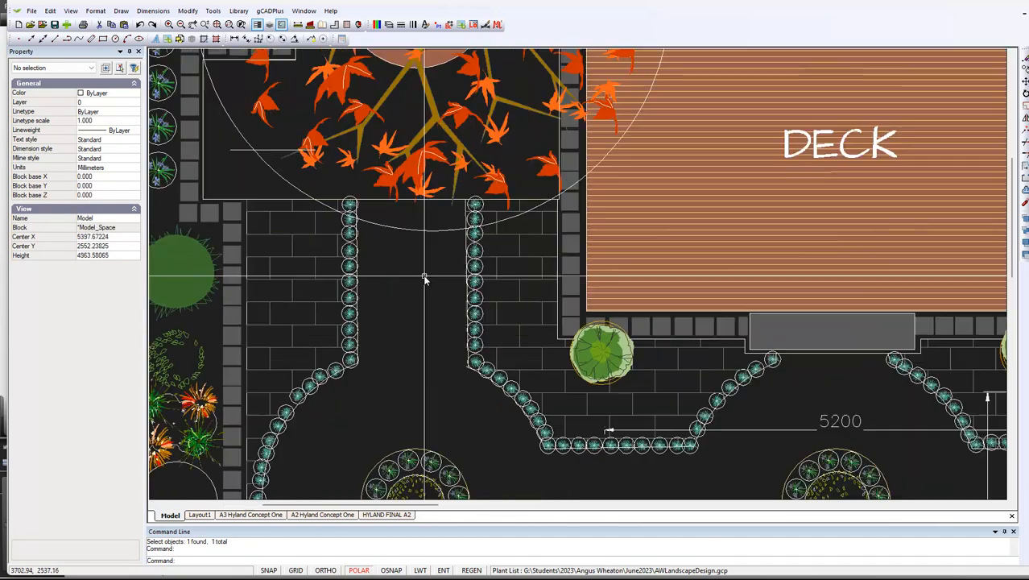
left_click(276, 199)
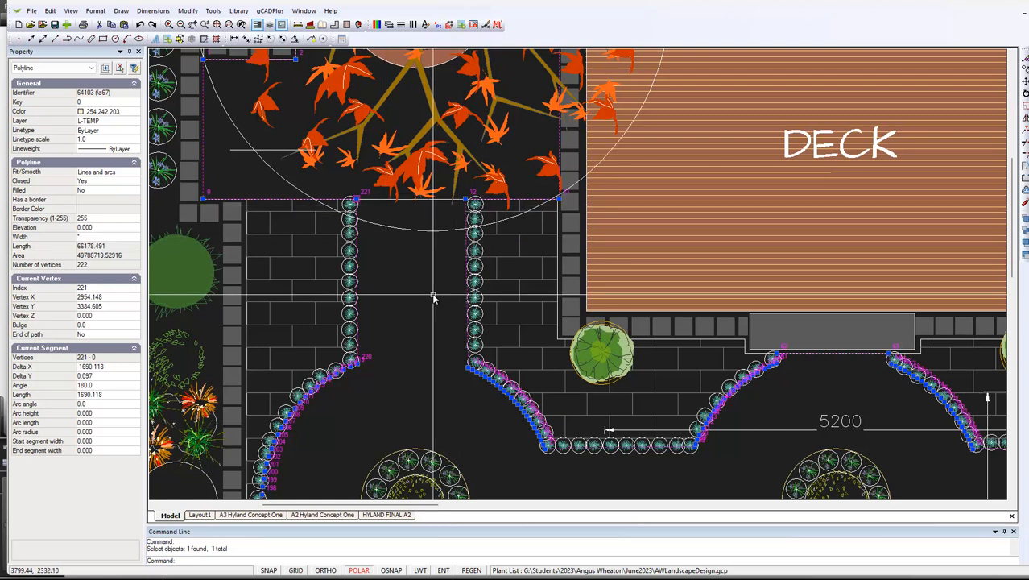
key("Escape")
left_click(407, 201)
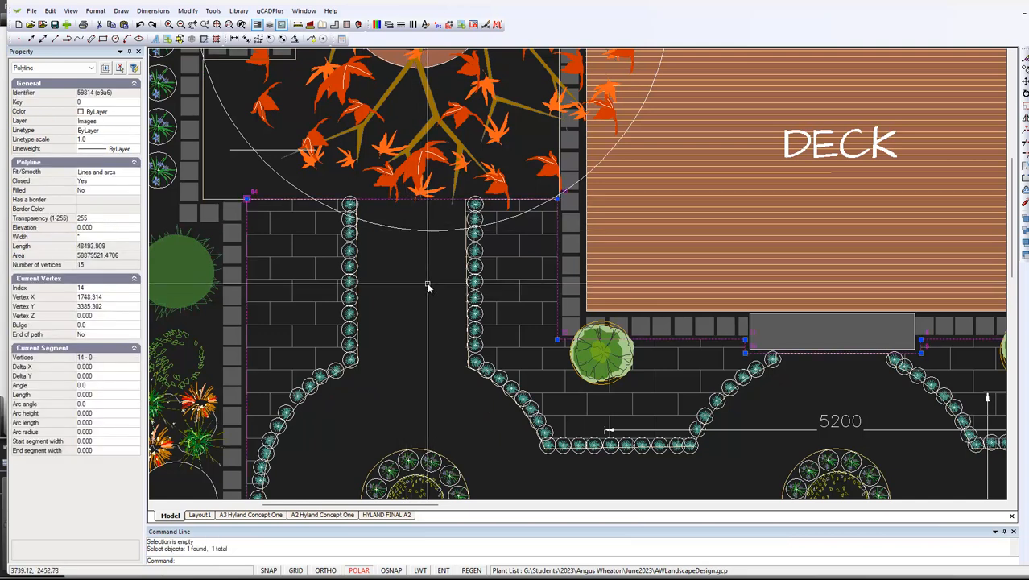
scroll(428, 287, "down", 3)
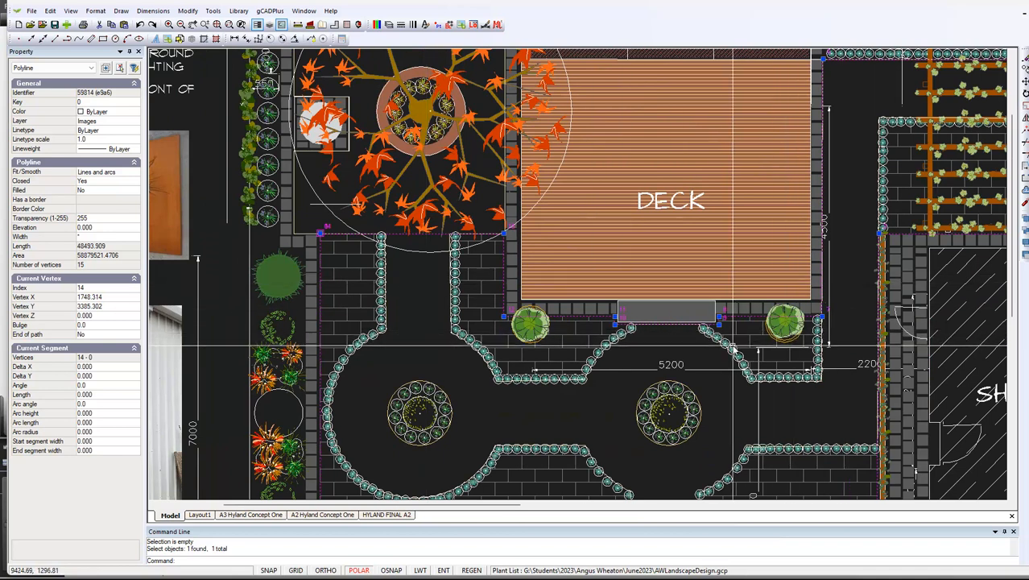
scroll(733, 348, "down", 1)
scroll(733, 348, "down", 1)
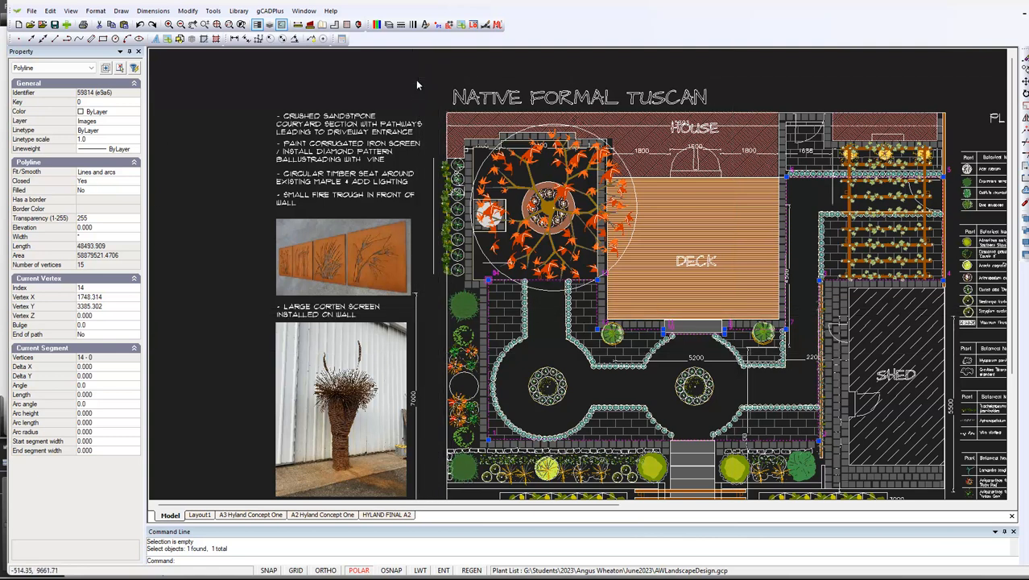
key("Escape")
scroll(544, 310, "up", 2)
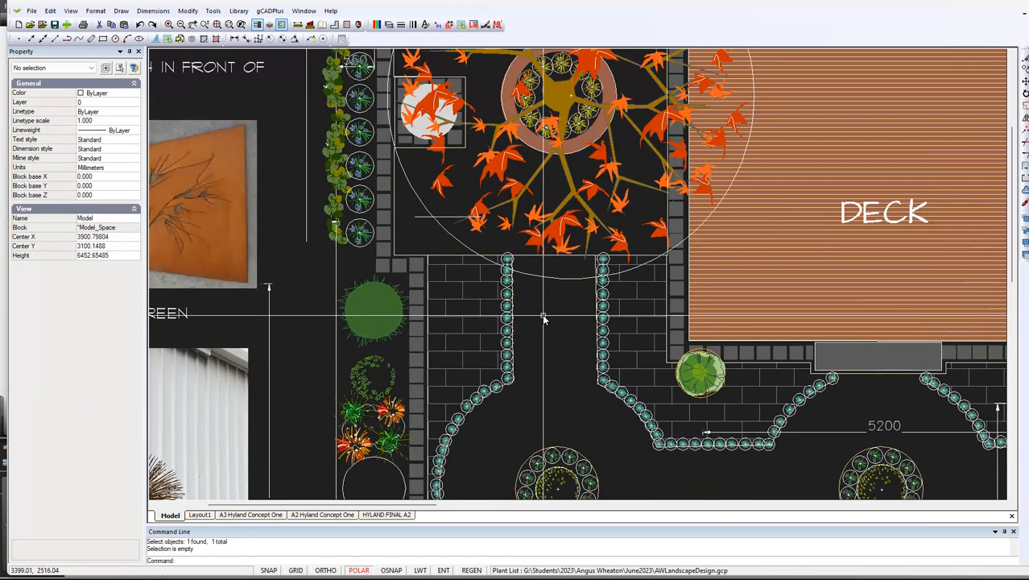
Explode the paving boundary polyline and check that the line crossing the path's upper end selects on its own
scroll(544, 338, "up", 1)
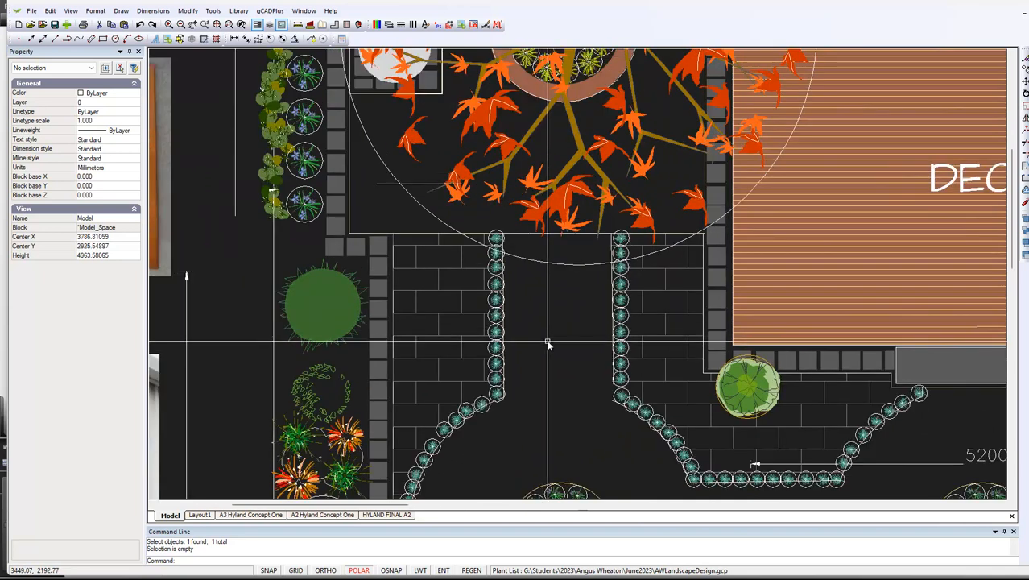
scroll(548, 345, "down", 2)
left_click(552, 286)
right_click(553, 286)
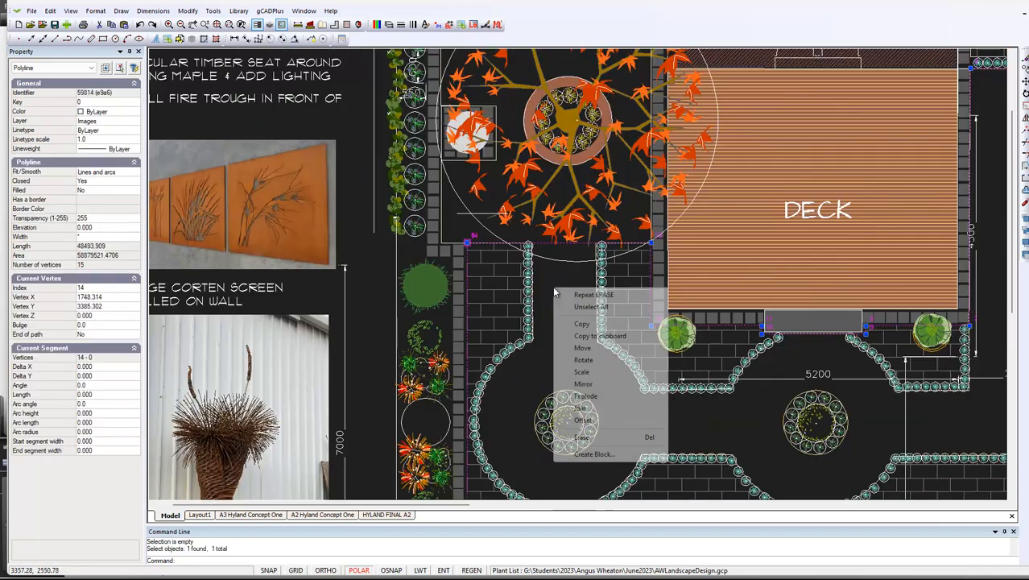
left_click(592, 397)
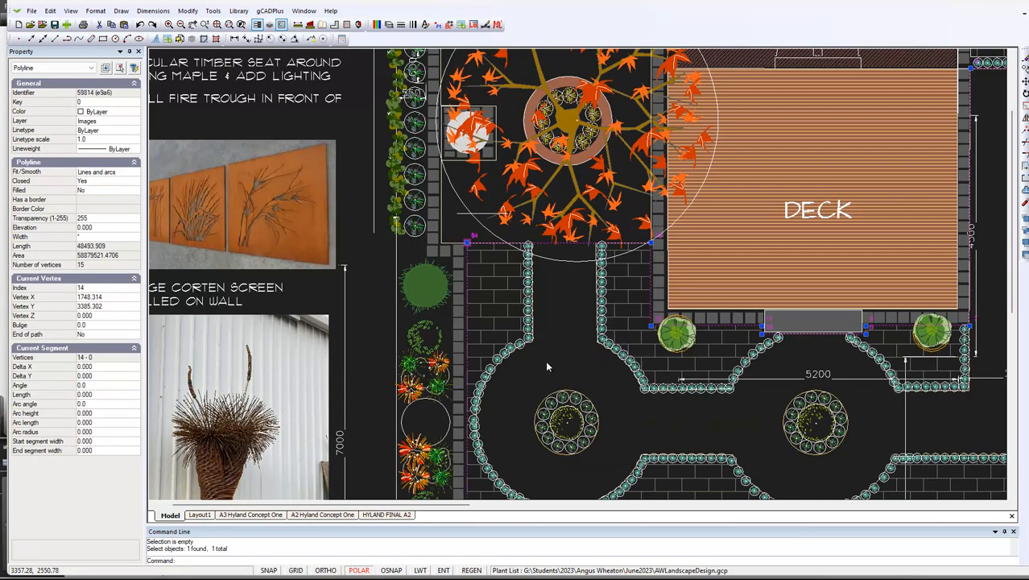
left_click(537, 244)
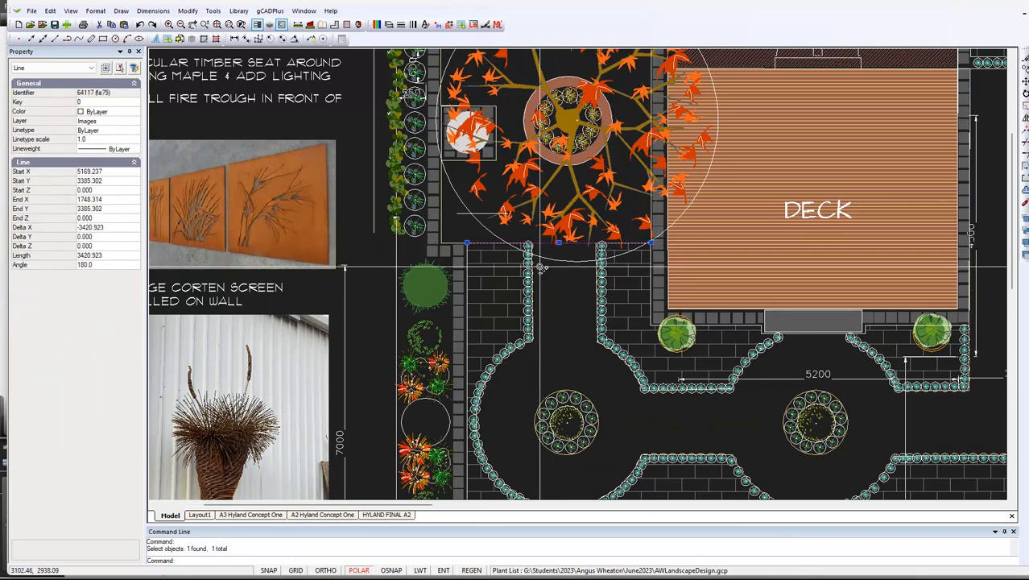
scroll(558, 292, "up", 2)
scroll(574, 282, "up", 1)
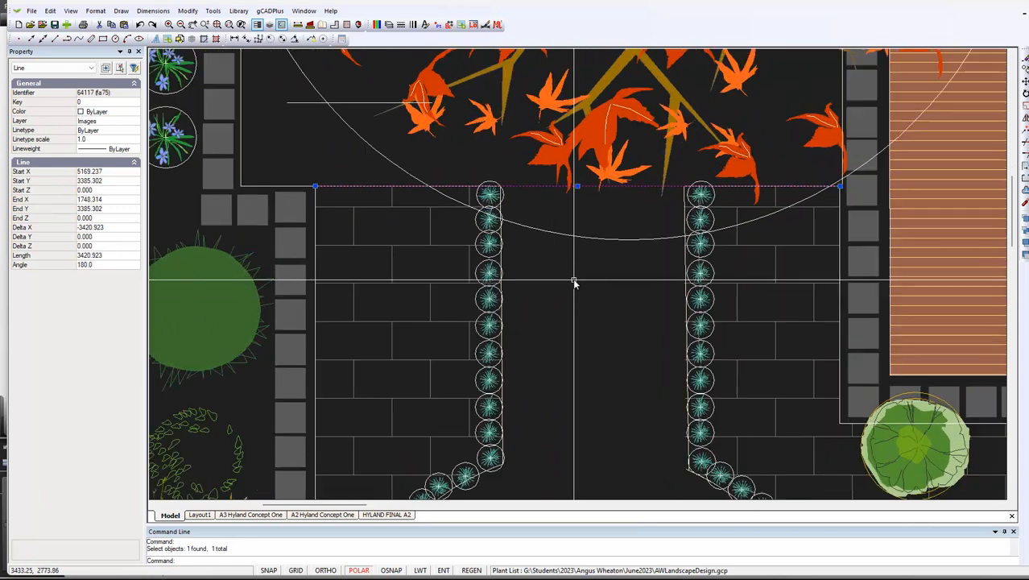
key("Escape")
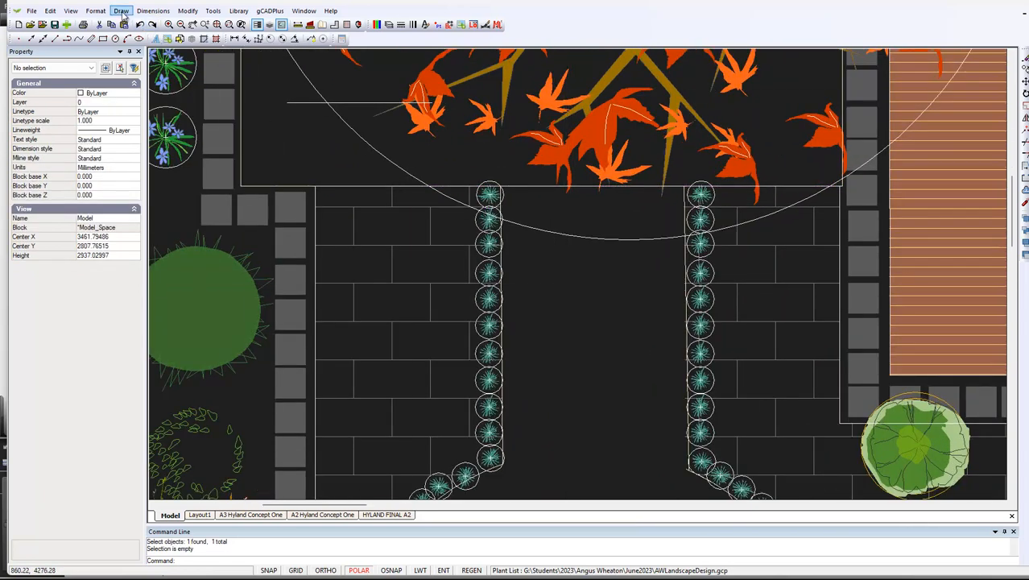
left_click(186, 10)
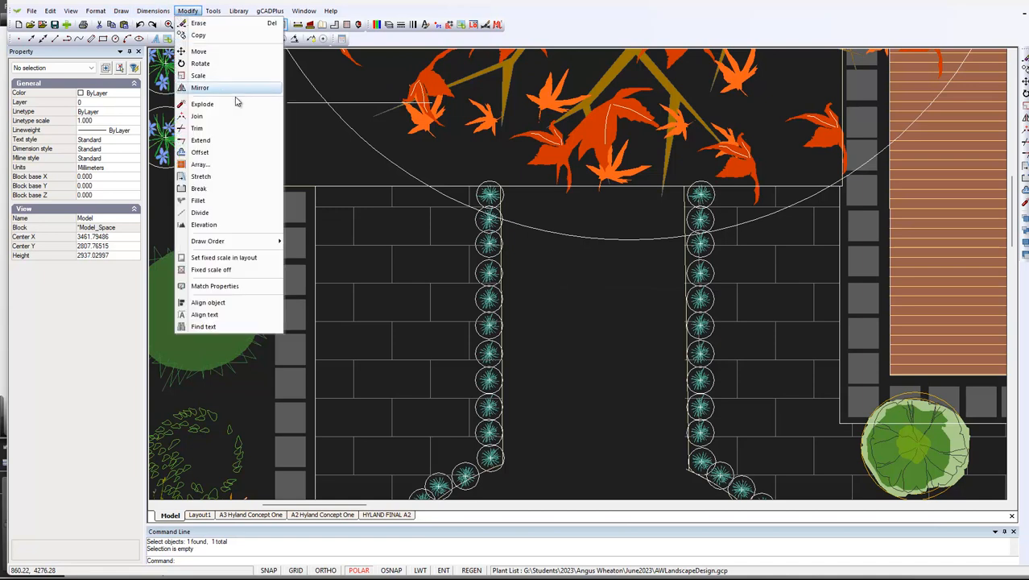
left_click(203, 129)
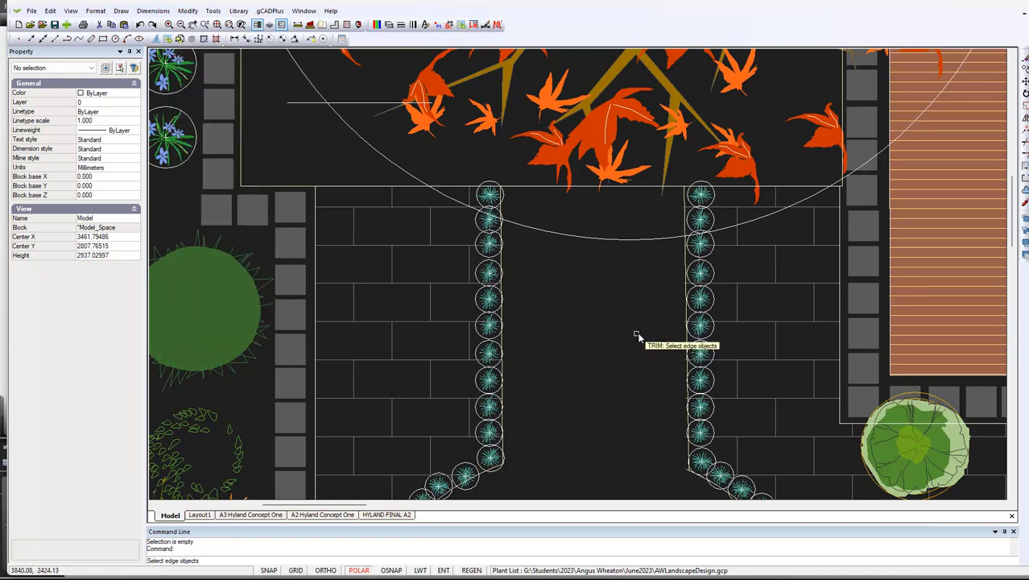
scroll(509, 219, "up", 3)
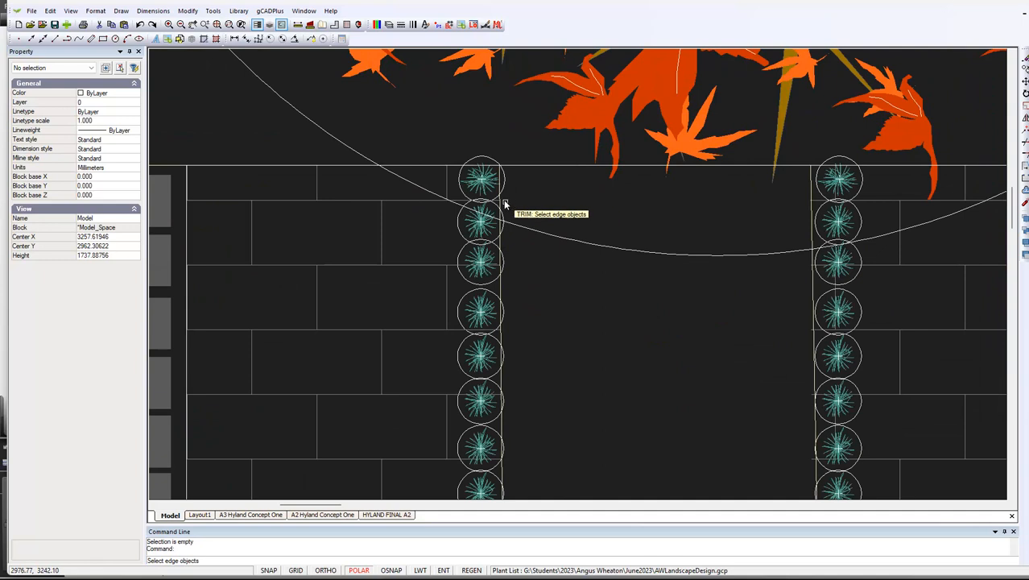
left_click(500, 243)
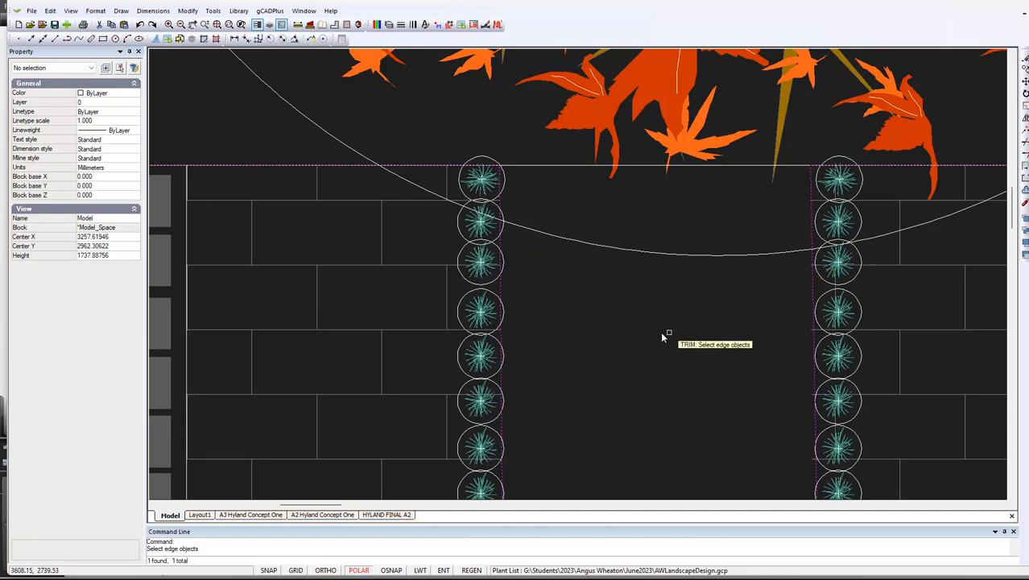
key("Escape")
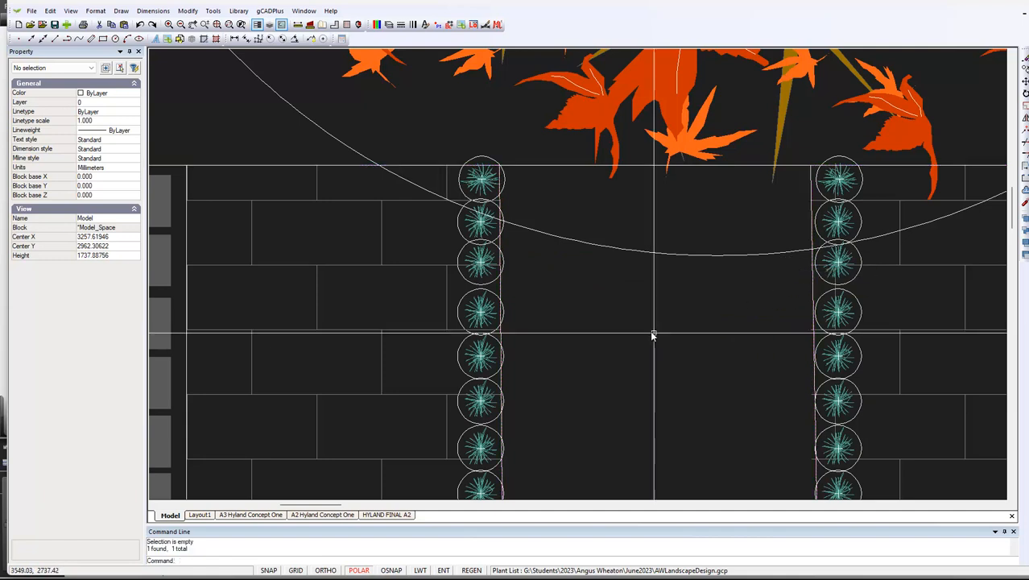
Erase the exploded line that crosses the path's upper end, between the courtyard and the path
left_click(567, 165)
scroll(632, 272, "down", 2)
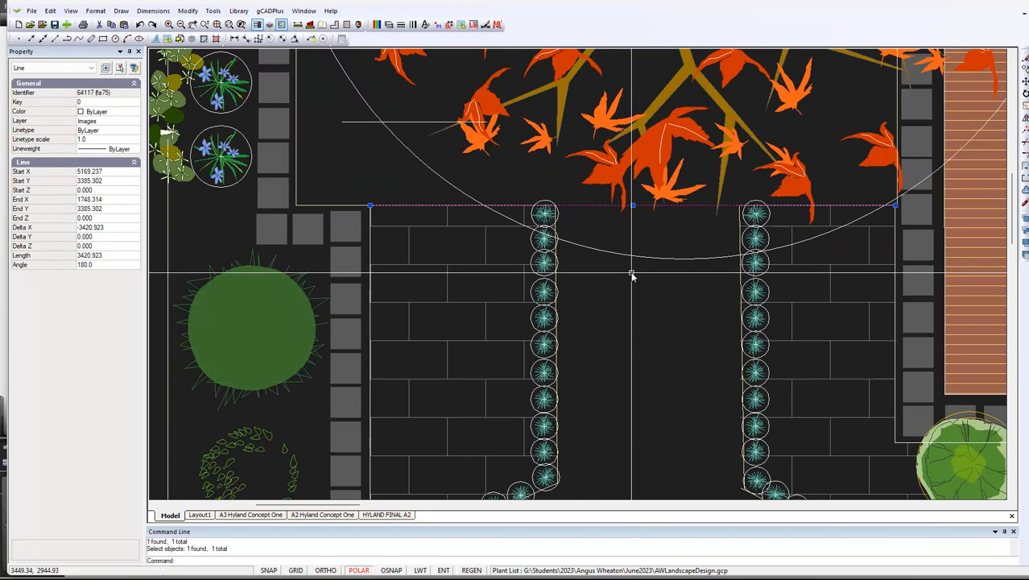
key("Escape")
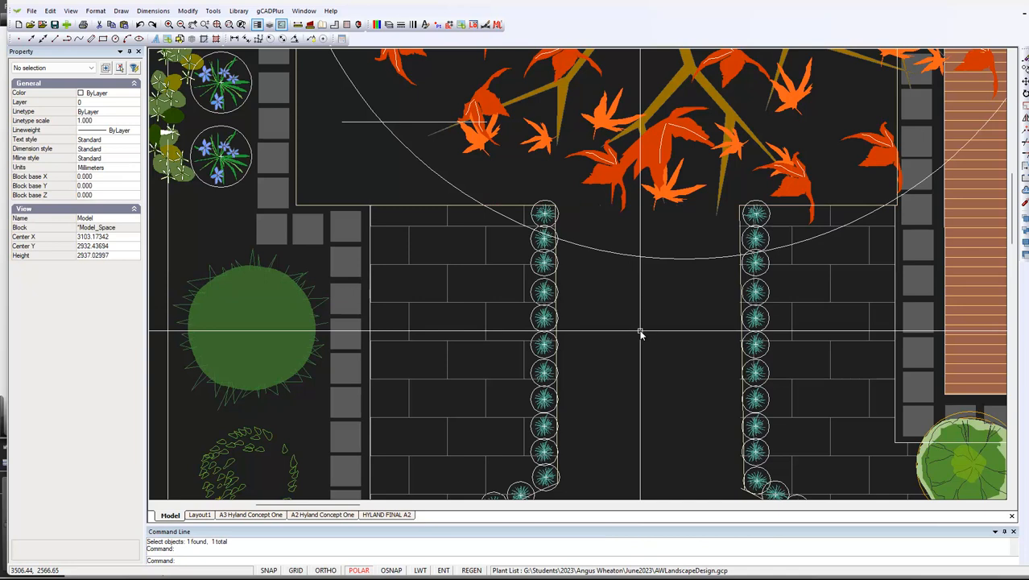
Move the joined courtyard and path polyline to layer 0 and turn on its fill
left_click(298, 184)
scroll(689, 346, "down", 3)
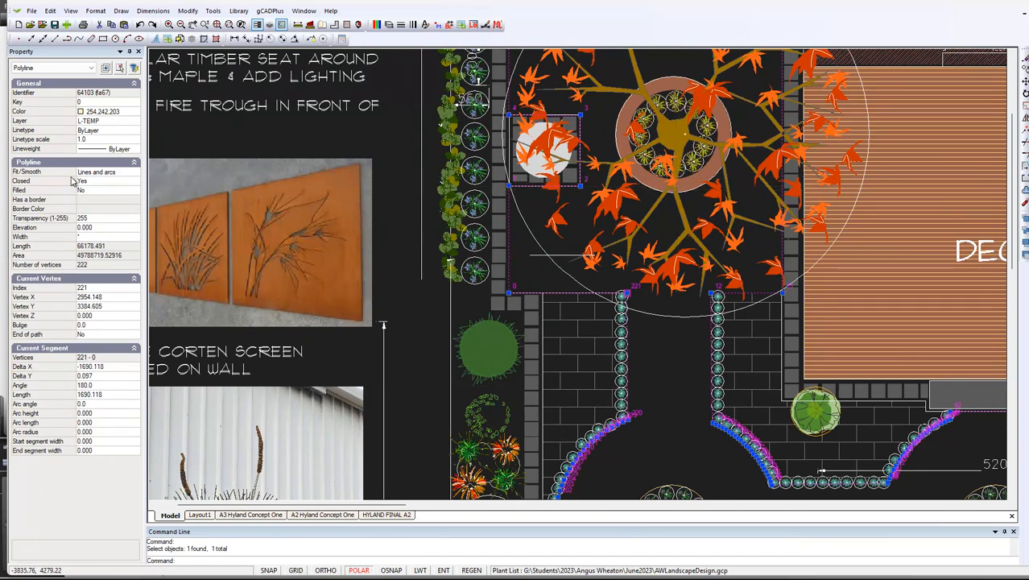
left_click(132, 123)
left_click(135, 122)
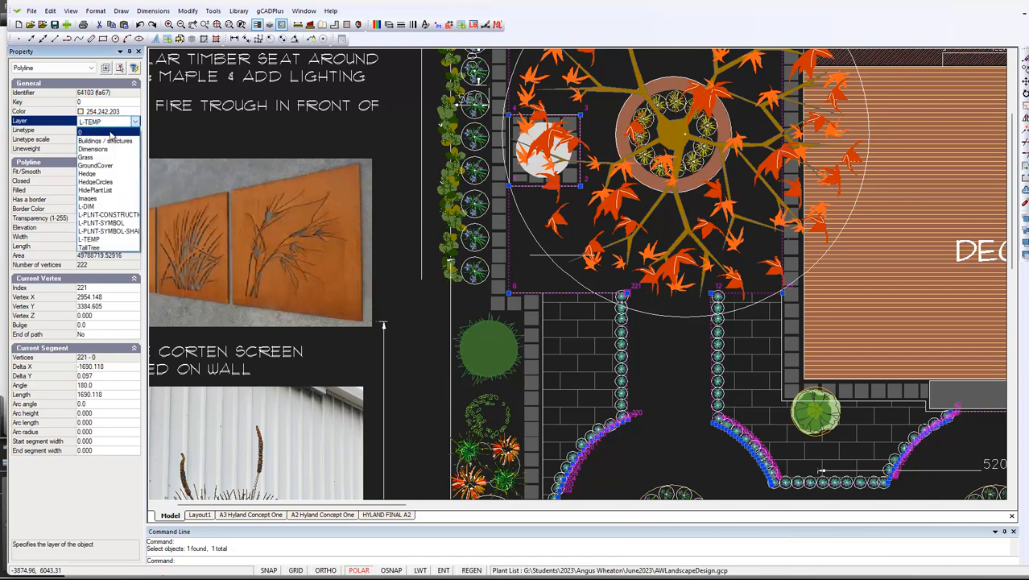
left_click(110, 133)
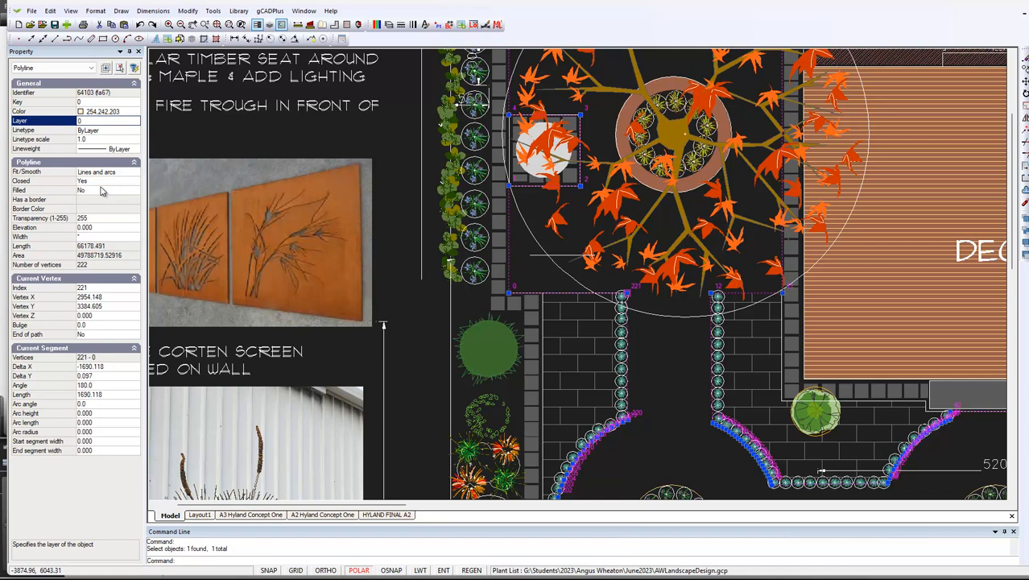
left_click(103, 191)
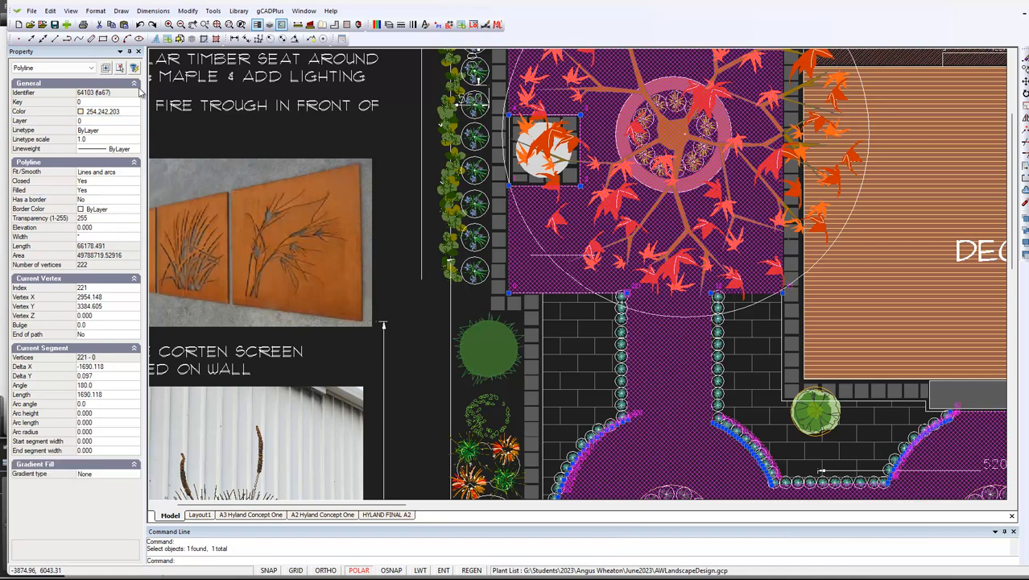
Send the filled courtyard and path polyline to the back of the draw order
left_click(214, 12)
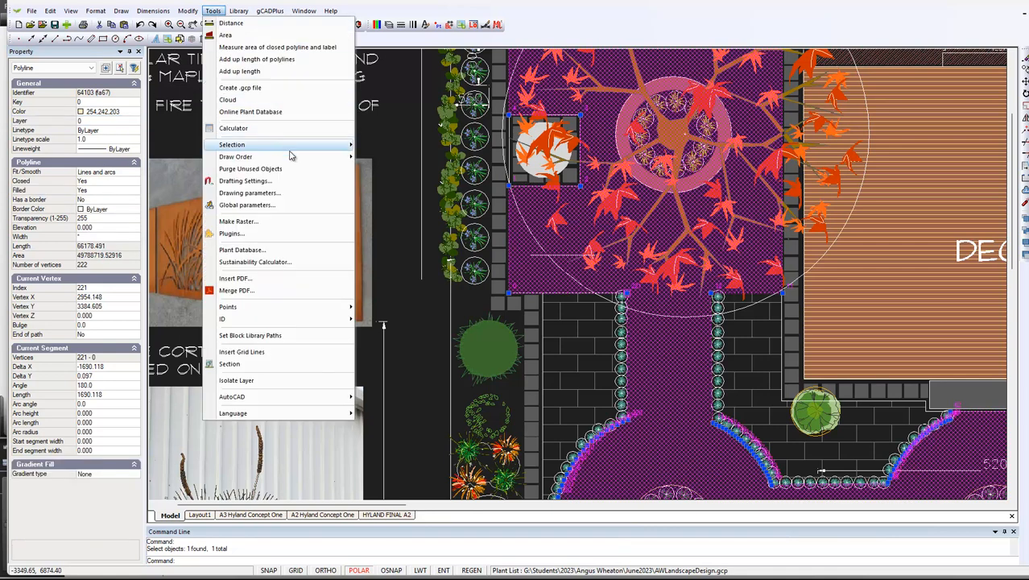
mouse_move(341, 158)
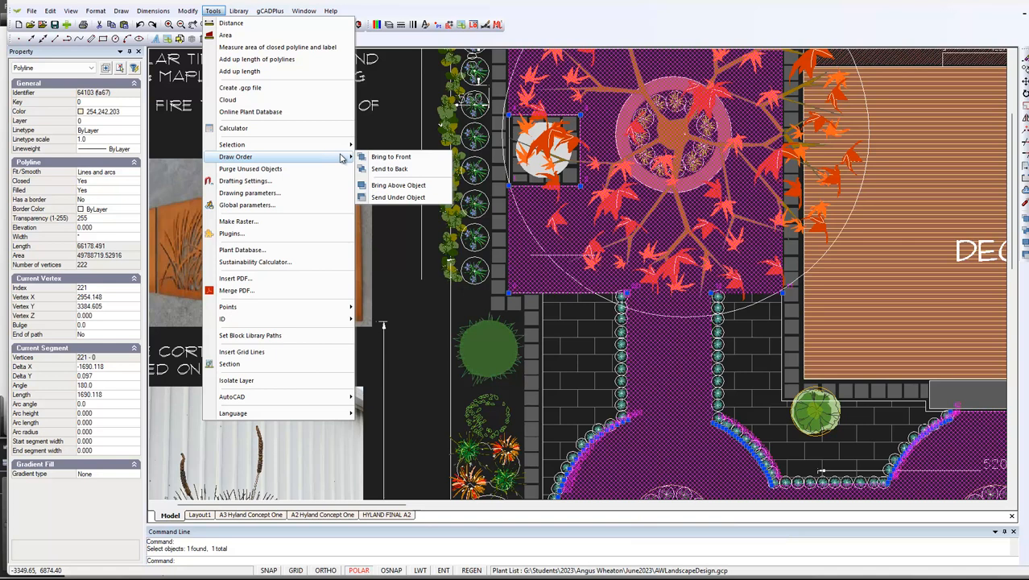
left_click(391, 169)
scroll(395, 156, "down", 4)
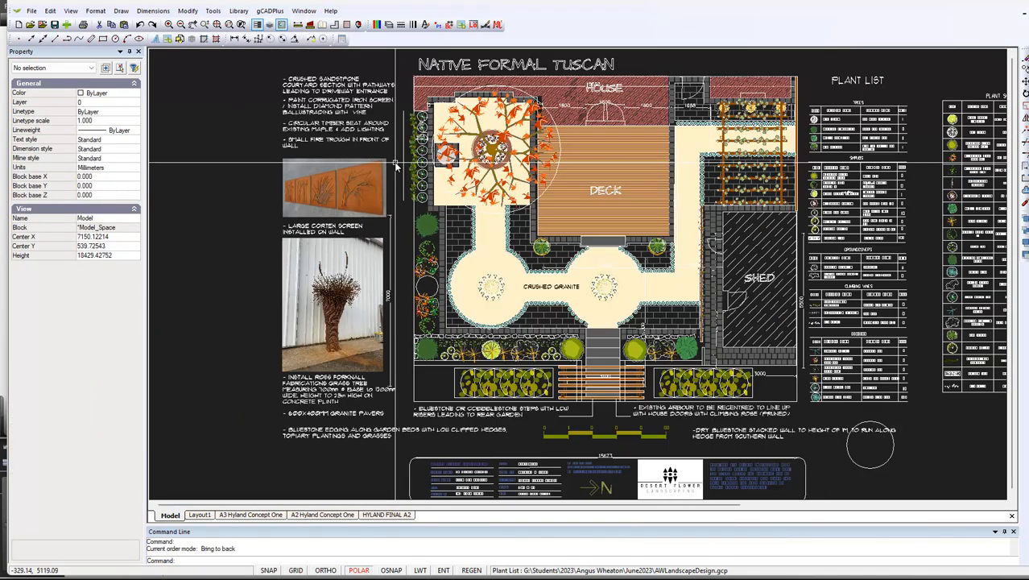
Check the continuous fill where the path meets the courtyard in the HYLAND FINAL A2 layout
left_click(387, 515)
scroll(441, 236, "up", 3)
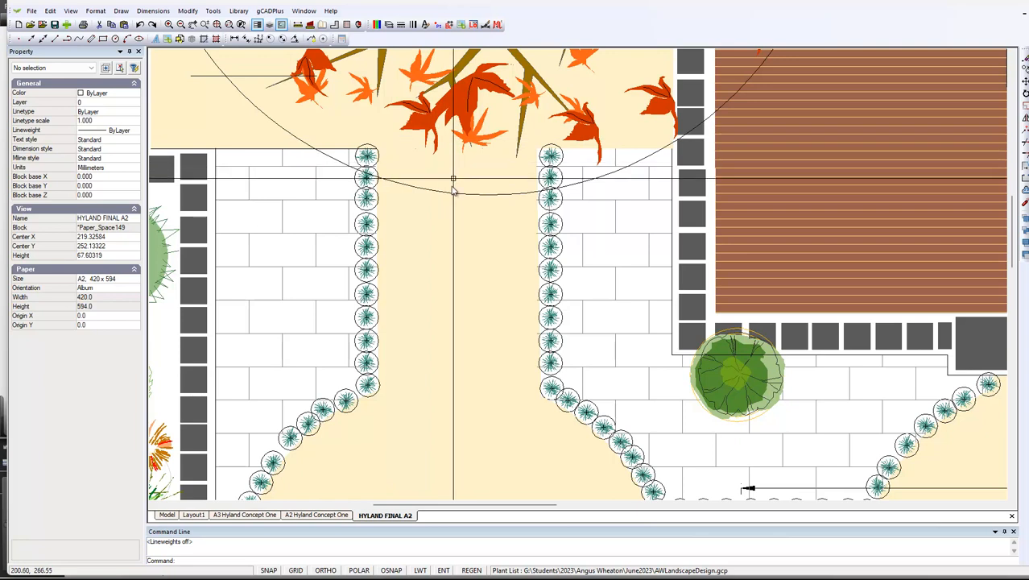
scroll(453, 304, "down", 3)
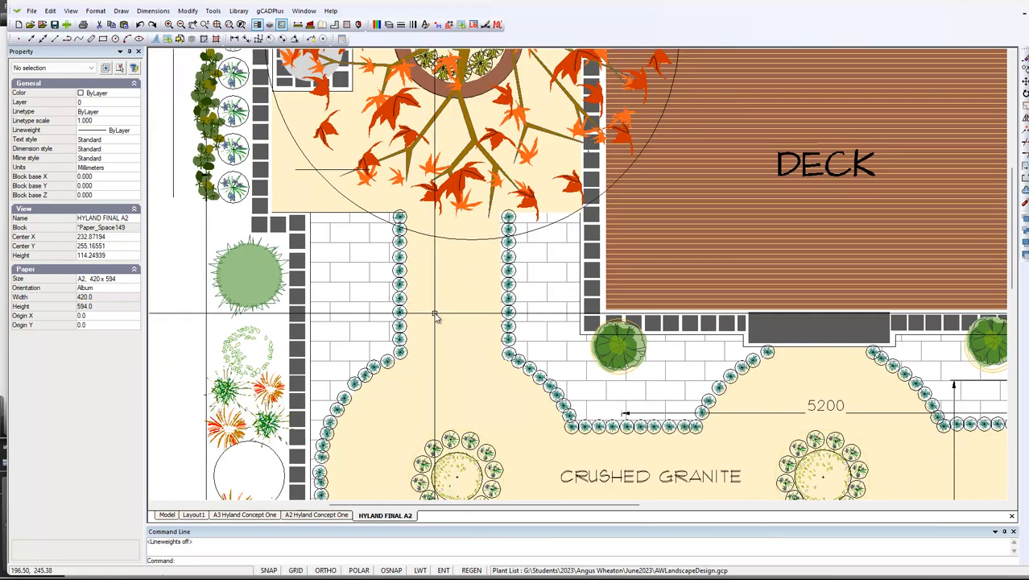
scroll(435, 316, "down", 2)
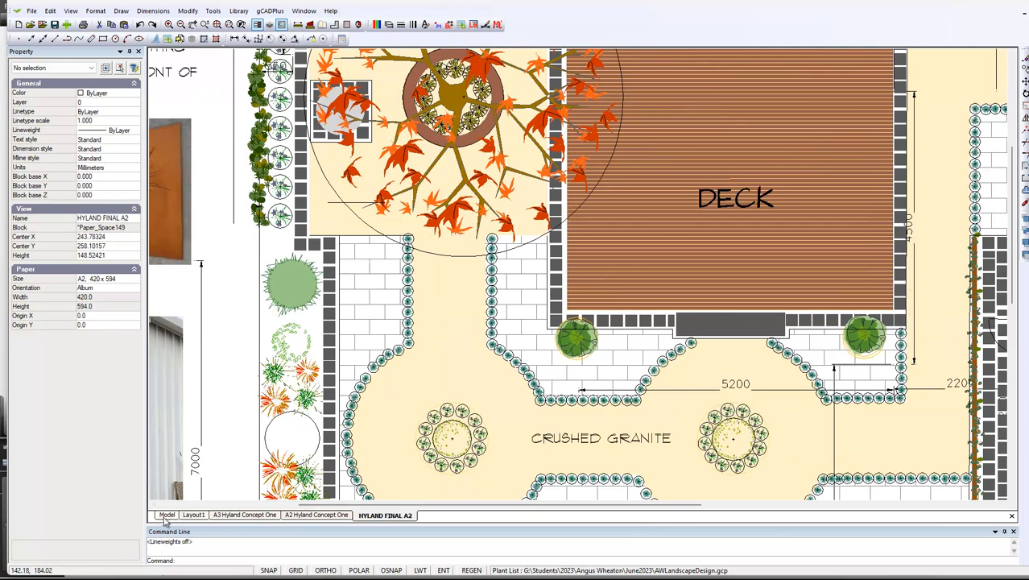
In model space, give the filled courtyard and path polyline a border and choose a colour for it
left_click(167, 515)
left_click(465, 286)
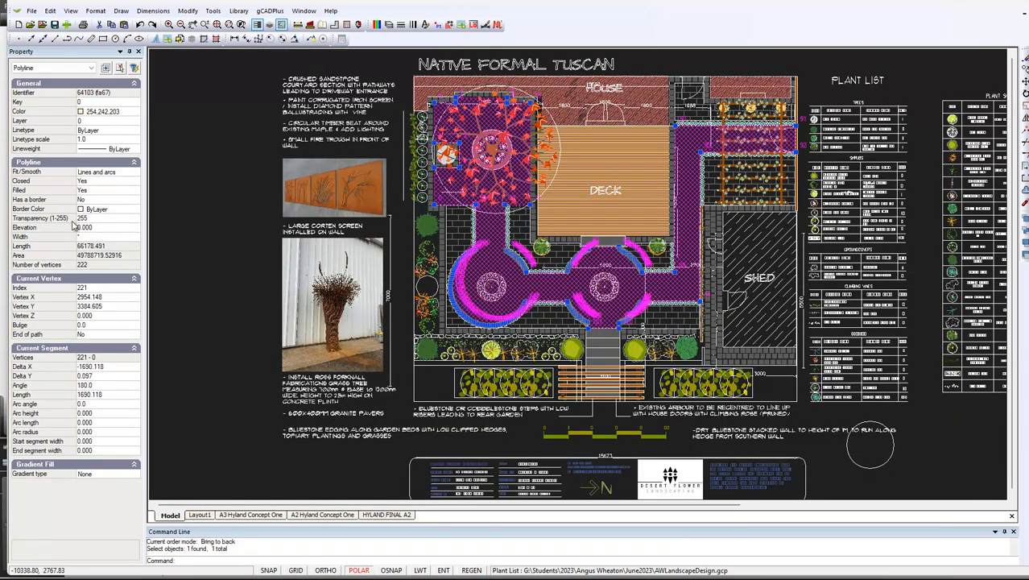
left_click(96, 199)
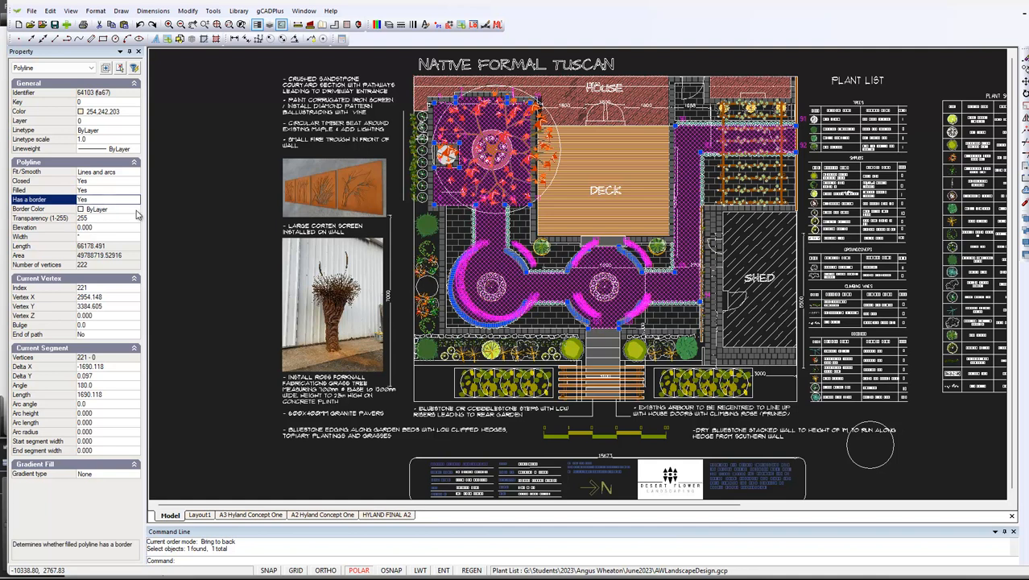
left_click(137, 211)
left_click(137, 210)
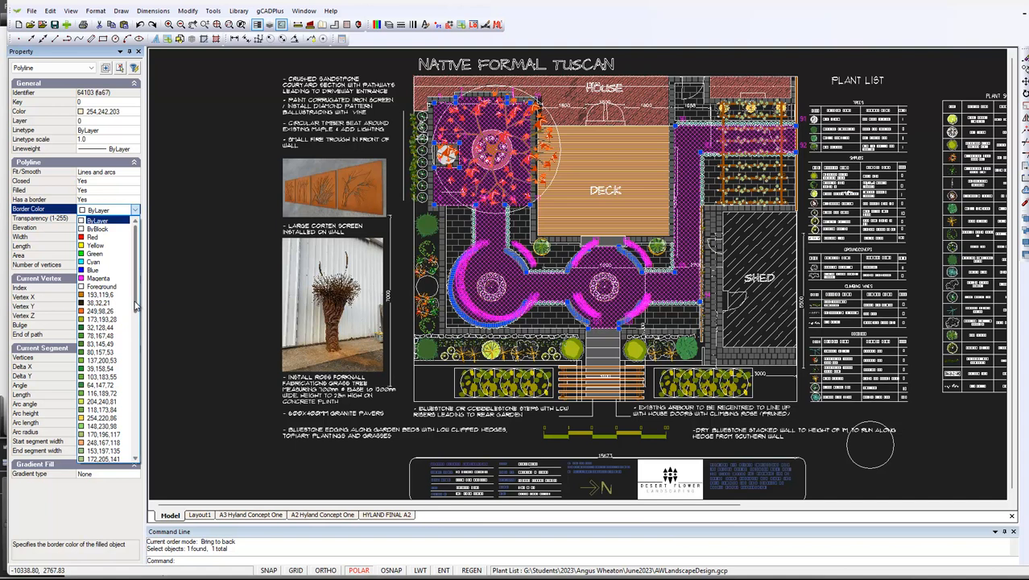
left_click(117, 309)
key("Escape")
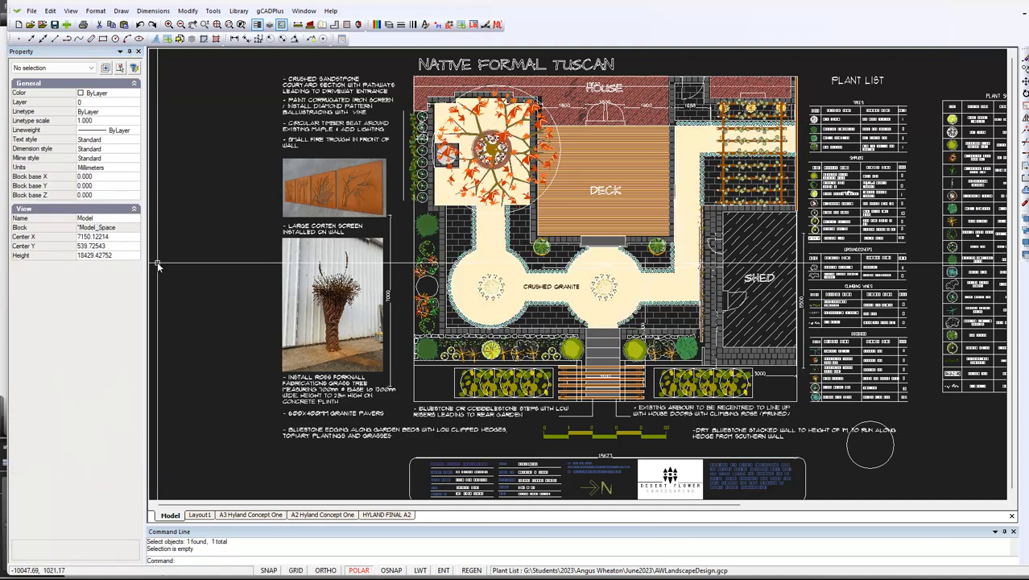
In the HYLAND FINAL A2 layout, turn off the L-PLNT-CONSTRUCTION and L-DIM layers
left_click(389, 514)
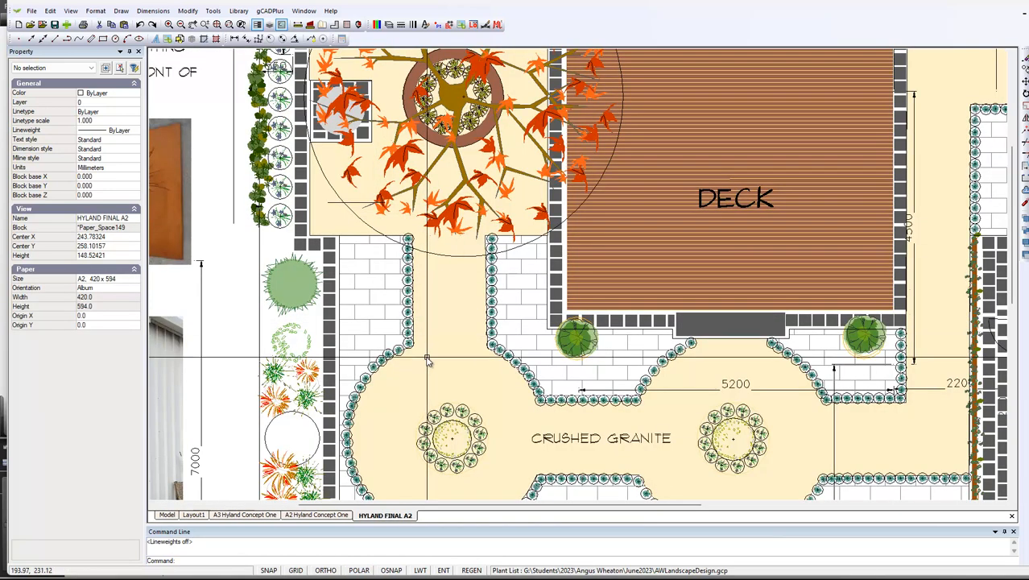
scroll(429, 360, "down", 3)
scroll(428, 360, "down", 2)
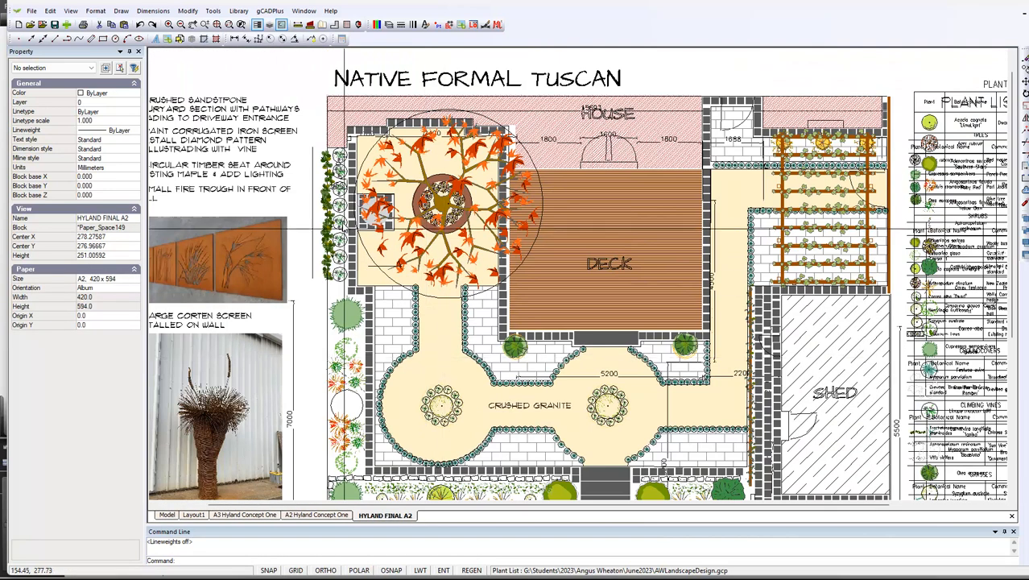
left_click(389, 24)
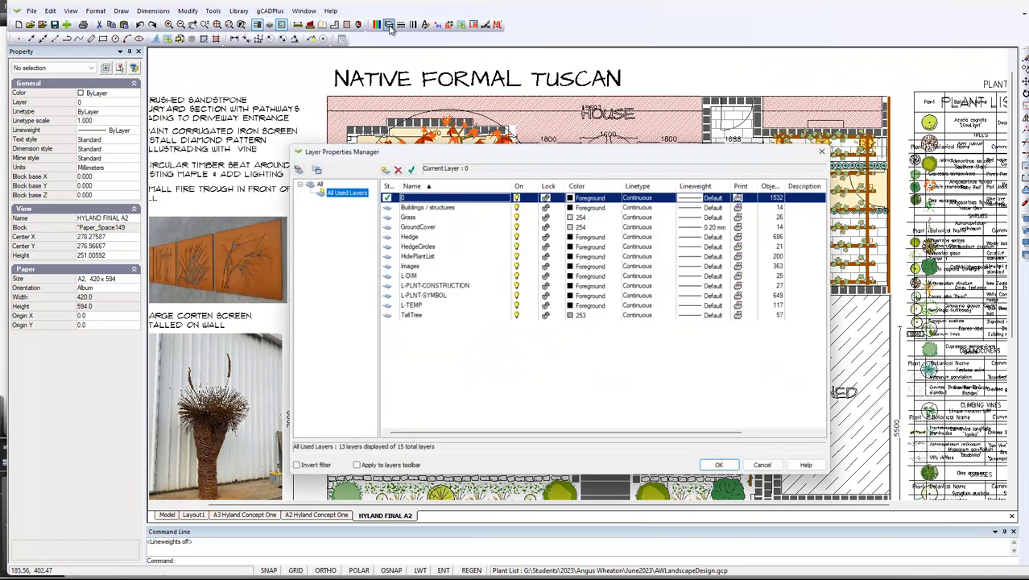
left_click(518, 287)
left_click(723, 467)
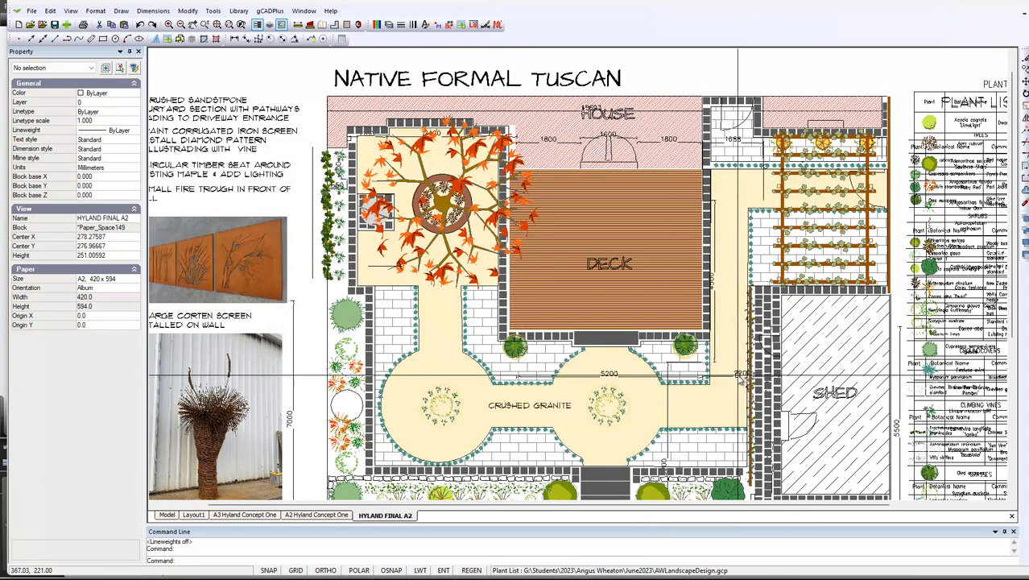
left_click(388, 25)
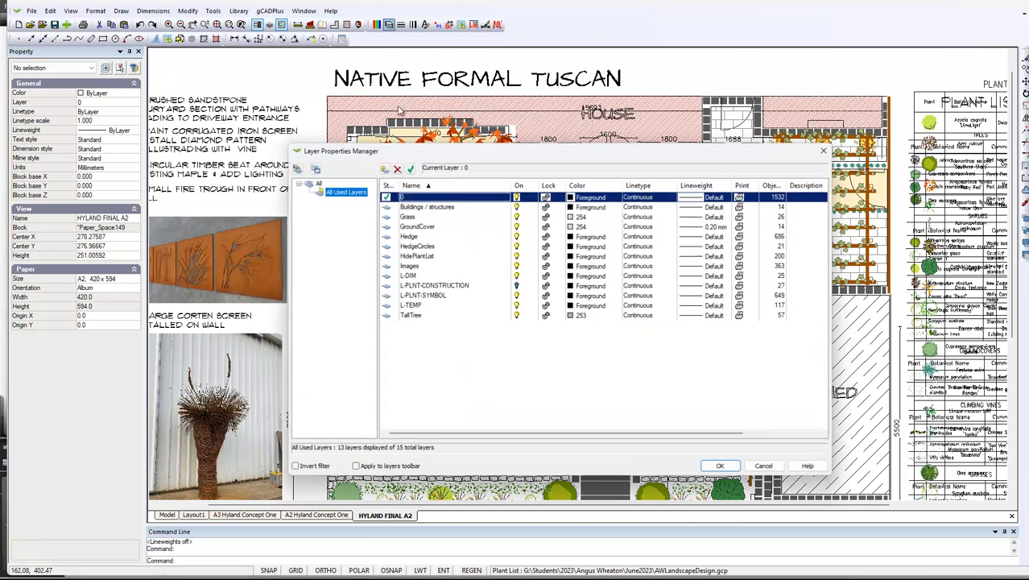
left_click(508, 277)
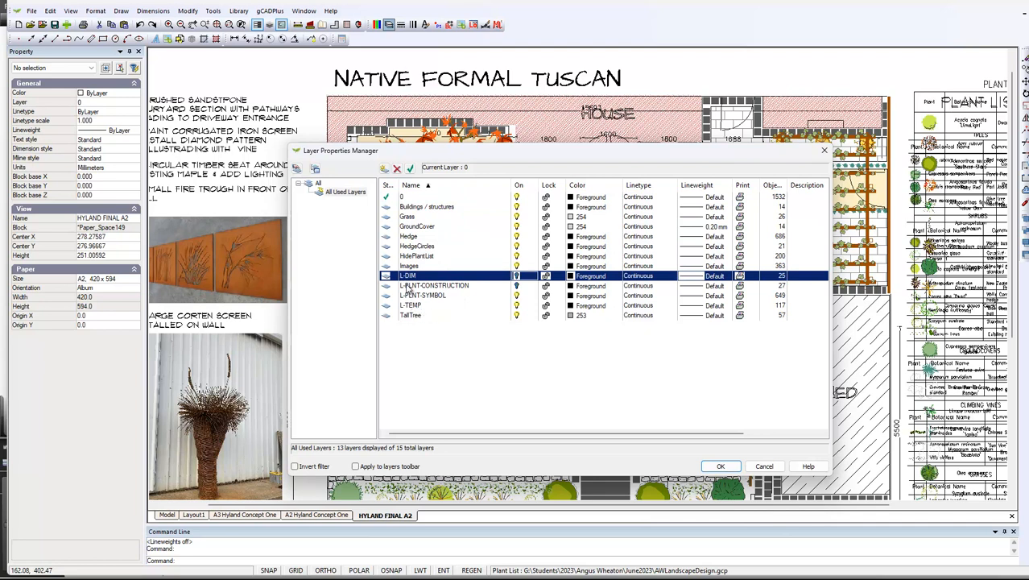
left_click(721, 467)
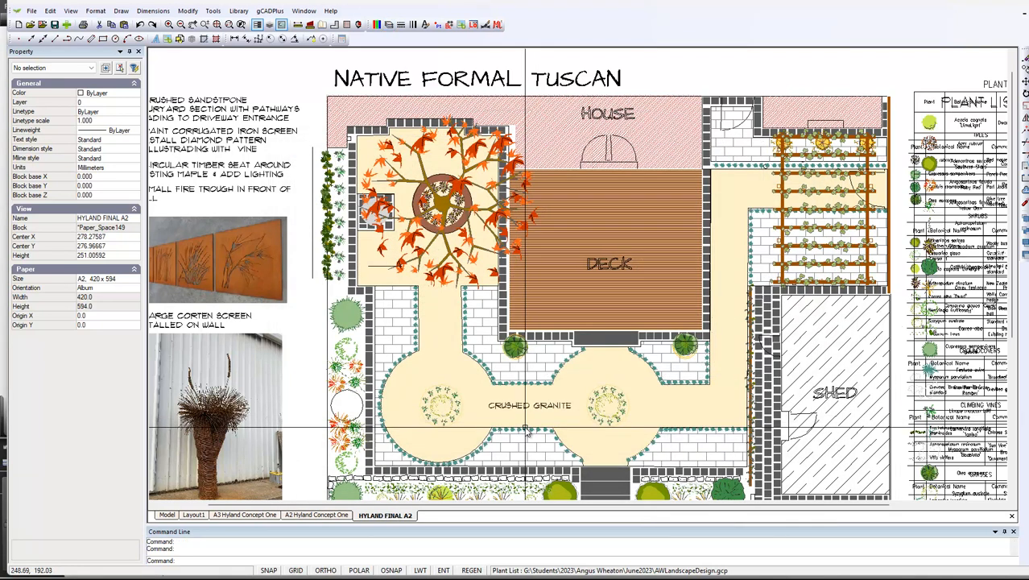